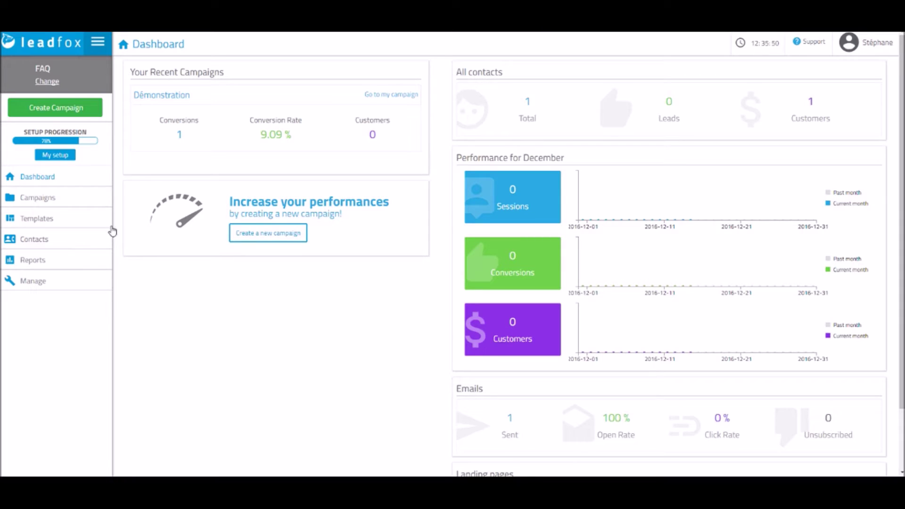
- Open Variante A of the landing page "Stratégie avec un expert marketing ..." in the page editor
{"action": "left_click", "coordinate": [100, 201]}
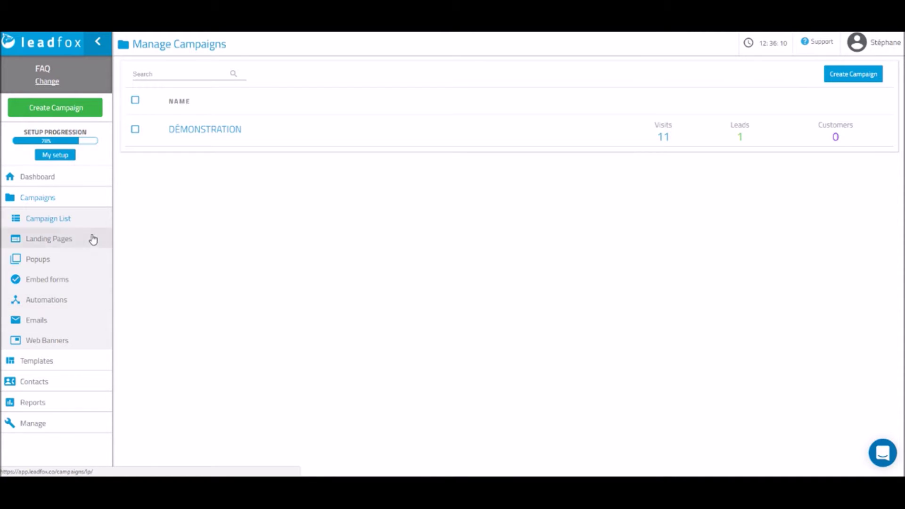
{"action": "left_click", "coordinate": [75, 242]}
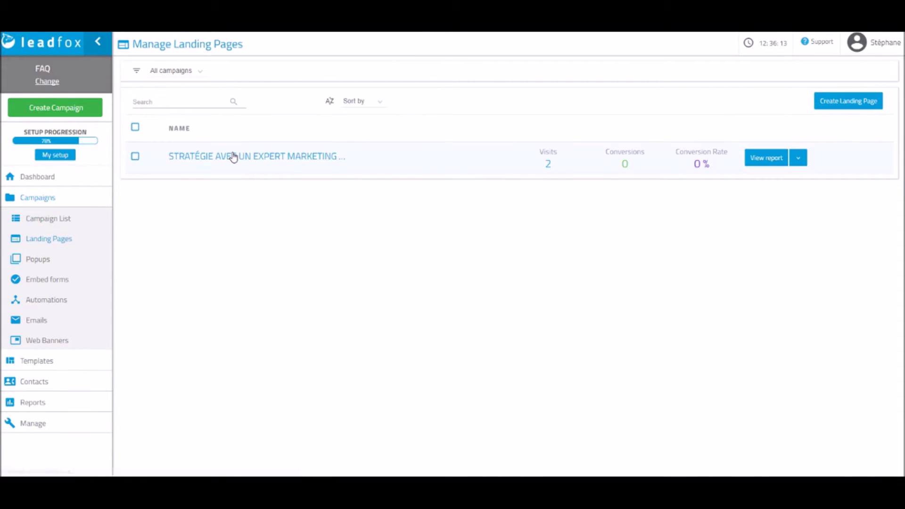
{"action": "left_click", "coordinate": [245, 163]}
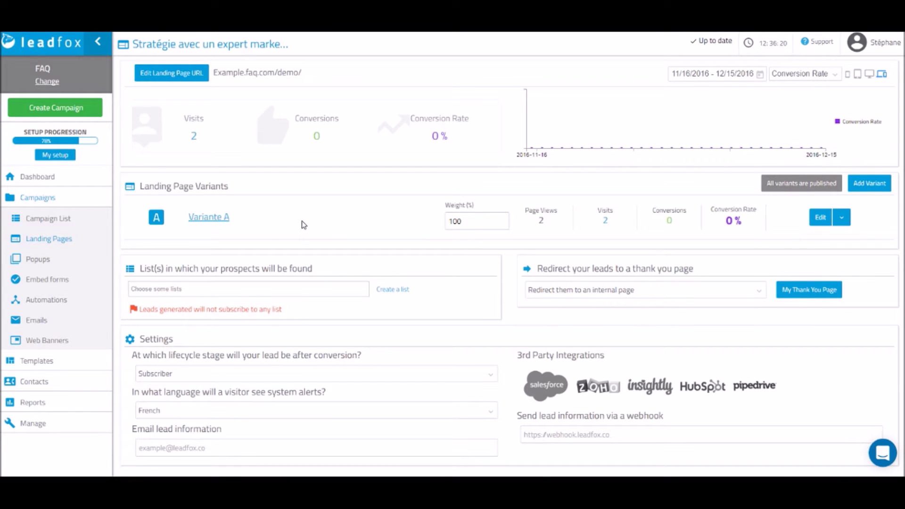
{"action": "left_click", "coordinate": [209, 218]}
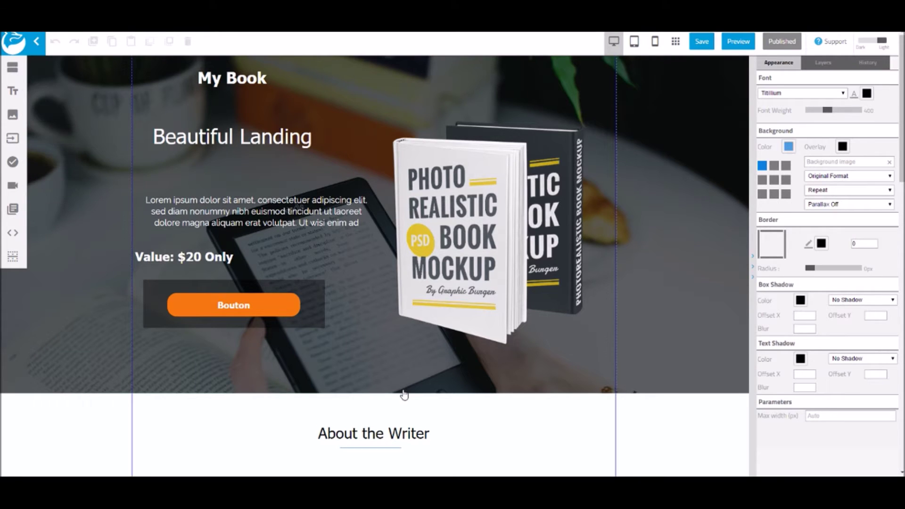
- Shorten the hero section to a height of about 680 and open its Lorem ipsum paragraph for text editing
{"action": "left_click_drag", "start_coordinate": [402, 395], "coordinate": [404, 376]}
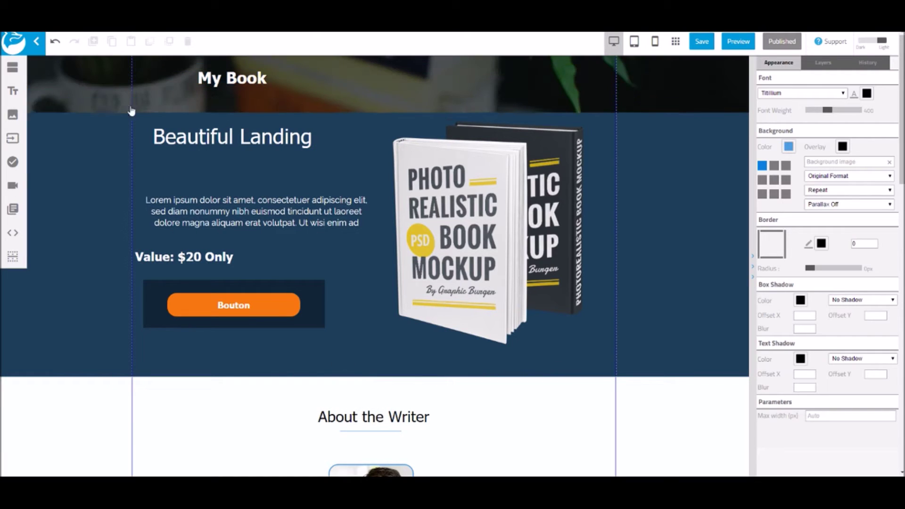
{"action": "left_click", "coordinate": [229, 211]}
{"action": "left_click", "coordinate": [229, 210]}
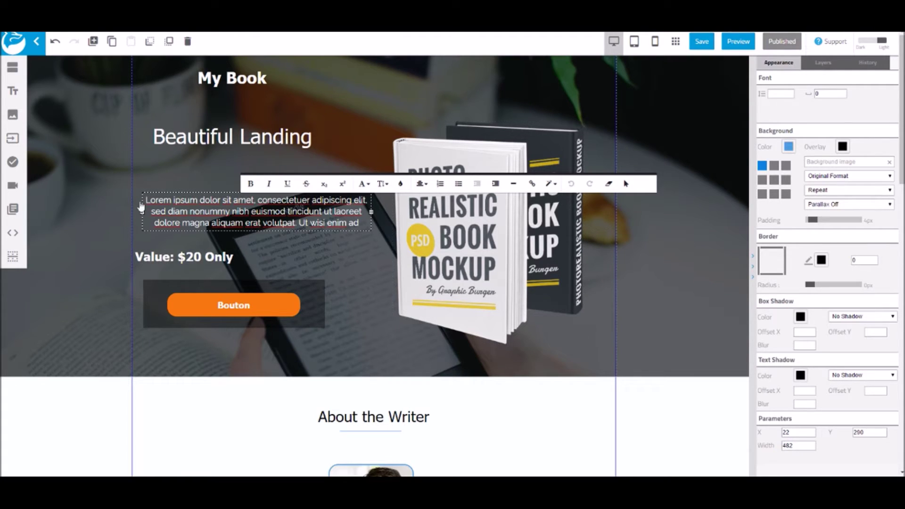
{"action": "left_click", "coordinate": [151, 161]}
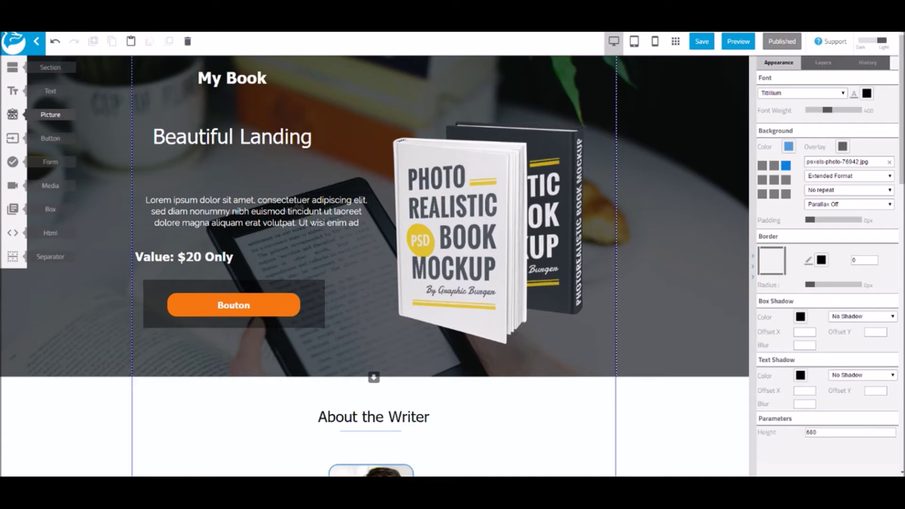
- Add the picture LeadFox_logo_builder.png to the hero section, sized about 83 wide and placed at about X 472, Y 55
{"action": "left_click_drag", "start_coordinate": [346, 103], "coordinate": [345, 103]}
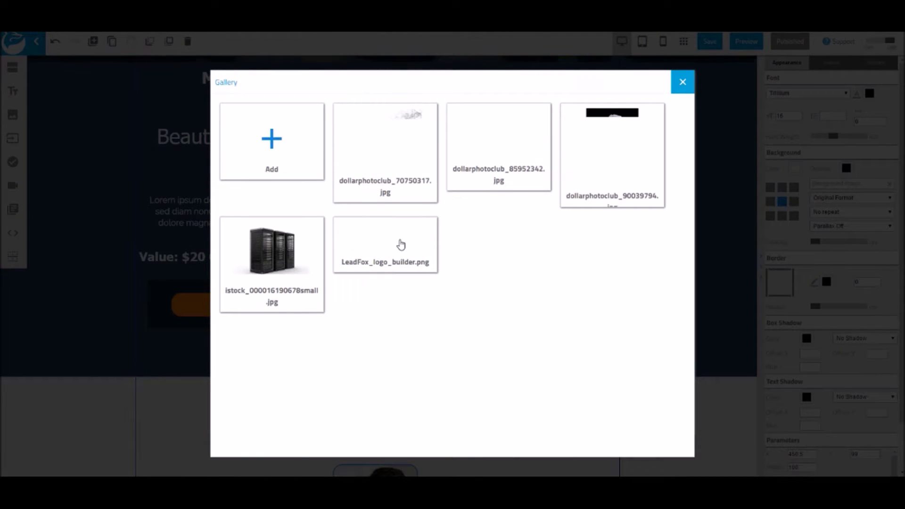
{"action": "left_click", "coordinate": [399, 243]}
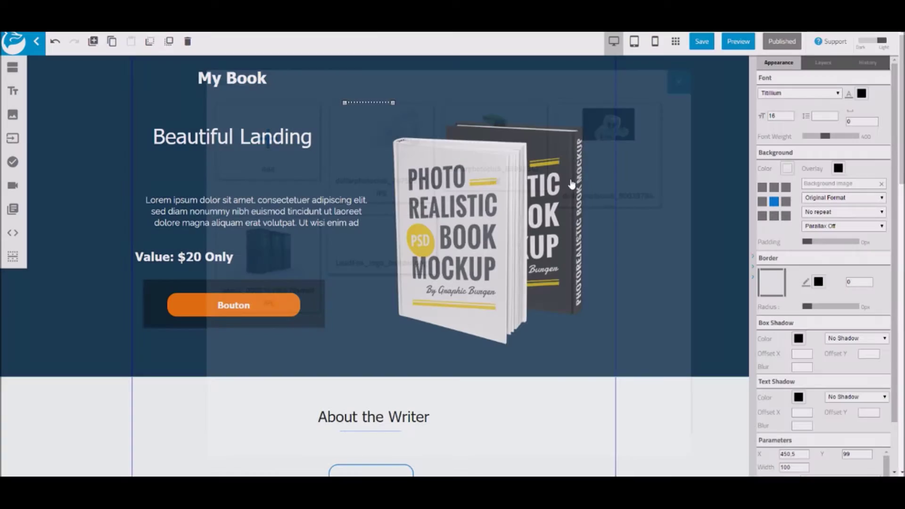
{"action": "left_click_drag", "start_coordinate": [362, 126], "coordinate": [395, 100]}
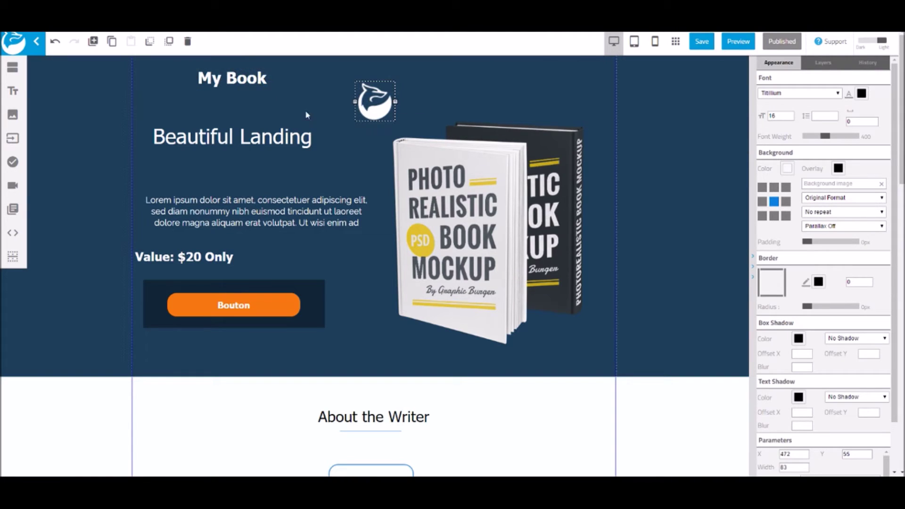
- Examine the orange button's link setting and its offer upload options, leaving them without uploading a file
{"action": "left_click", "coordinate": [231, 309]}
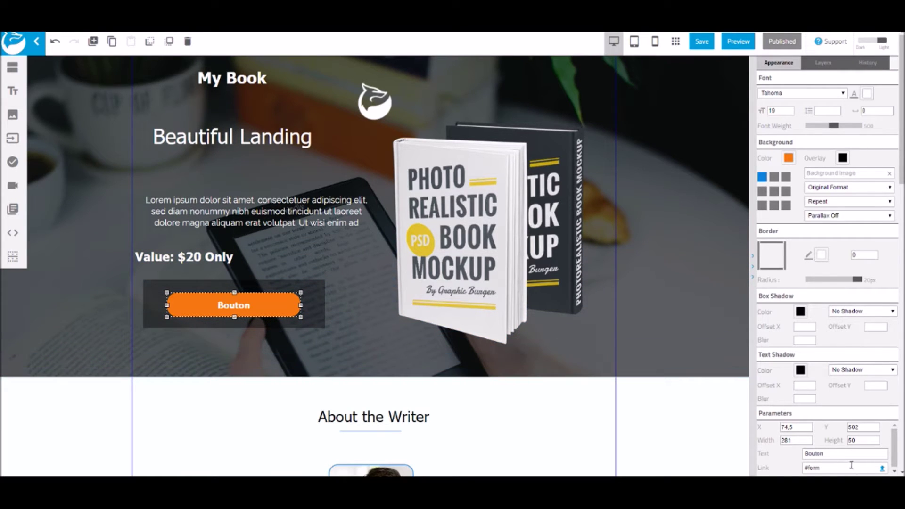
{"action": "left_click", "coordinate": [882, 468]}
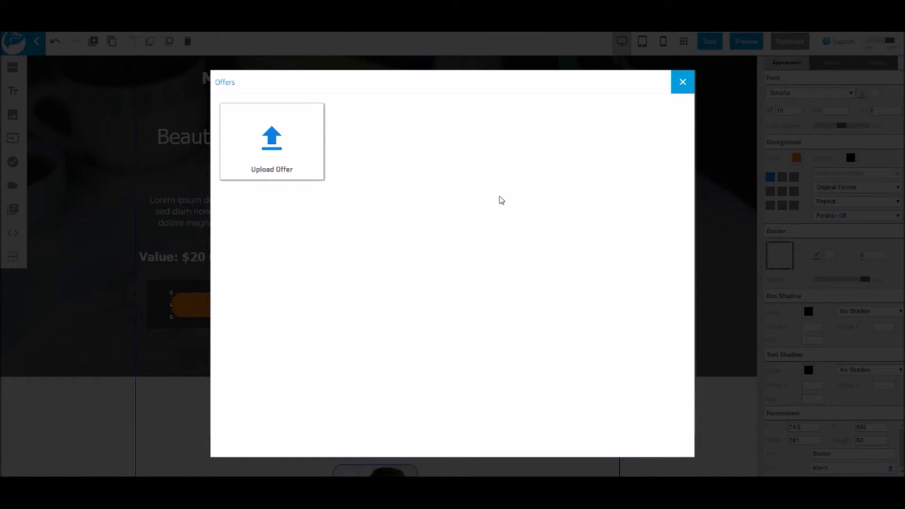
{"action": "left_click", "coordinate": [682, 83]}
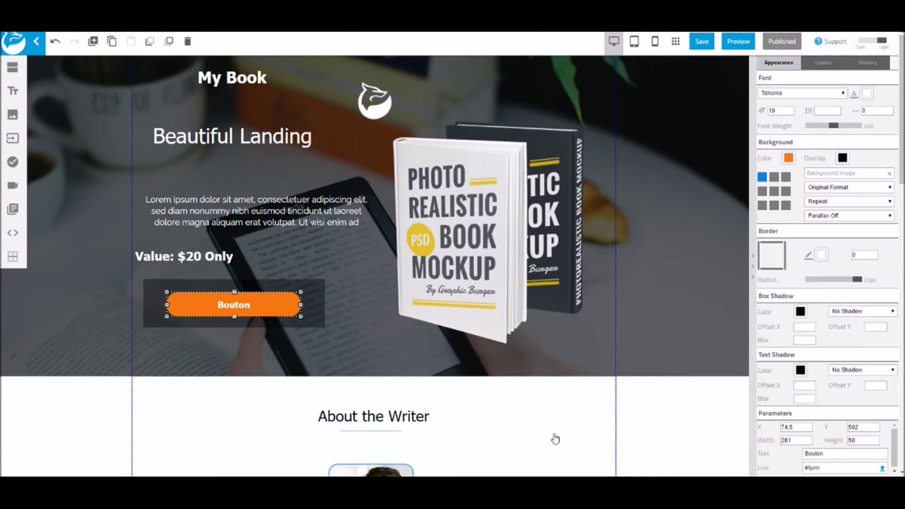
- Examine the form's fields and the property, label, validations and options of its Question dropdown, then close the form editor
{"action": "scroll", "coordinate": [554, 433], "scroll_direction": "down", "scroll_amount": 10}
{"action": "scroll", "coordinate": [555, 426], "scroll_direction": "down", "scroll_amount": 3}
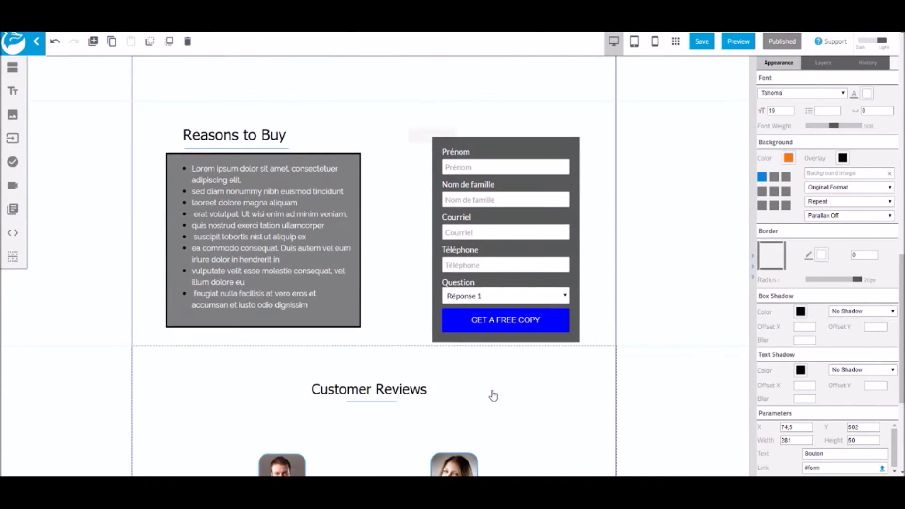
{"action": "double_click", "coordinate": [492, 226]}
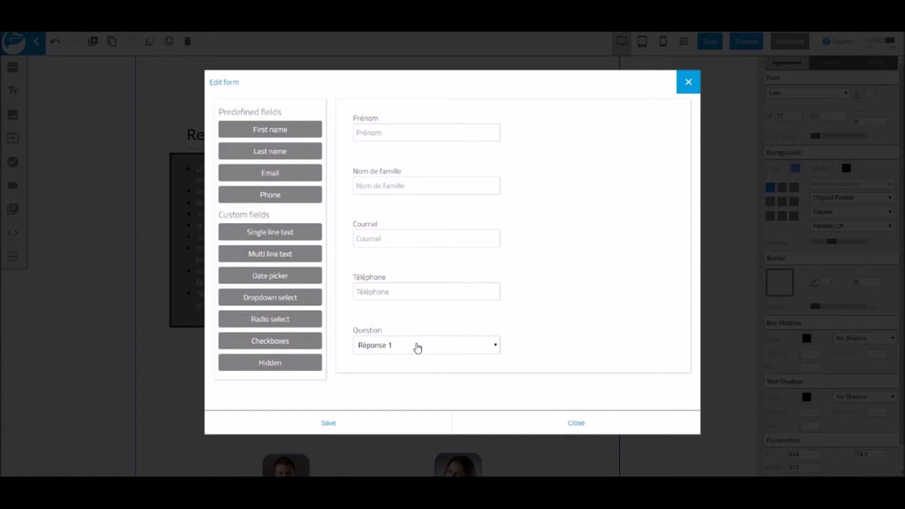
{"action": "left_click", "coordinate": [417, 348]}
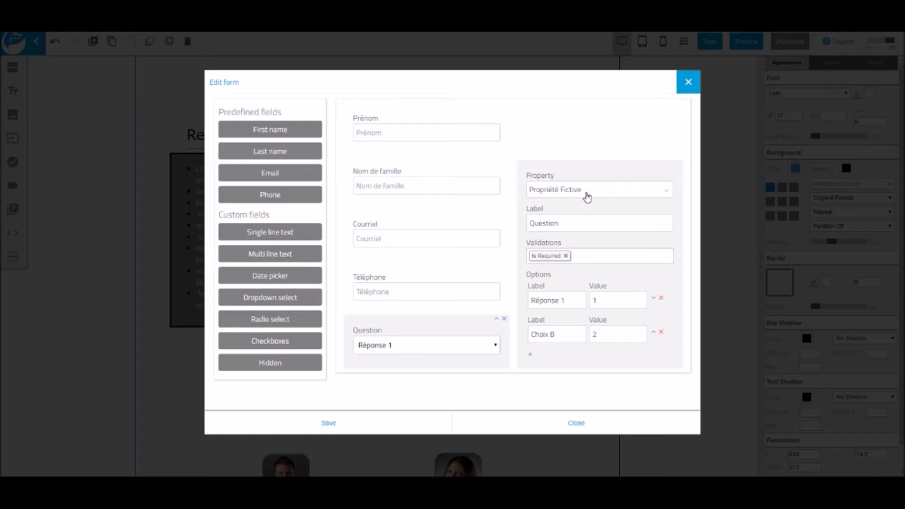
{"action": "left_click", "coordinate": [688, 82]}
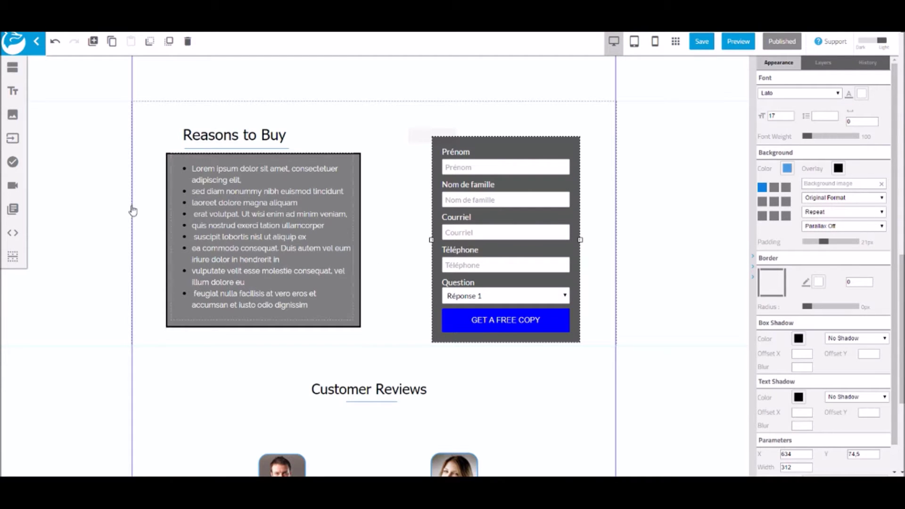
{"action": "scroll", "coordinate": [141, 242], "scroll_direction": "up", "scroll_amount": 10}
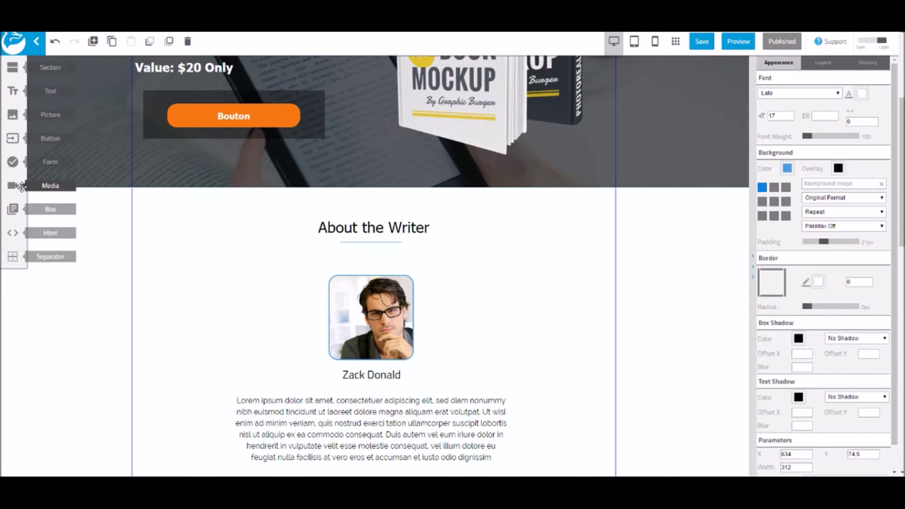
{"action": "left_click_drag", "start_coordinate": [12, 185], "coordinate": [160, 235]}
{"action": "left_click", "coordinate": [377, 264]}
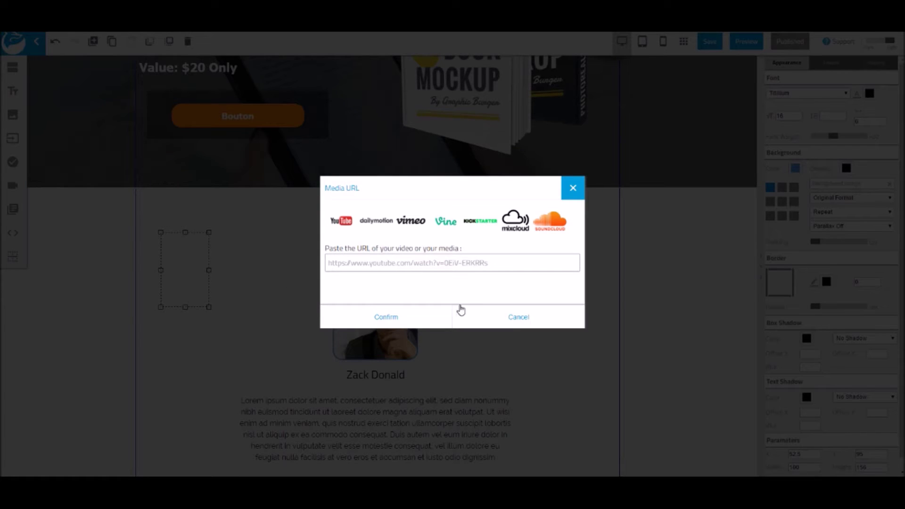
{"action": "left_click", "coordinate": [523, 320]}
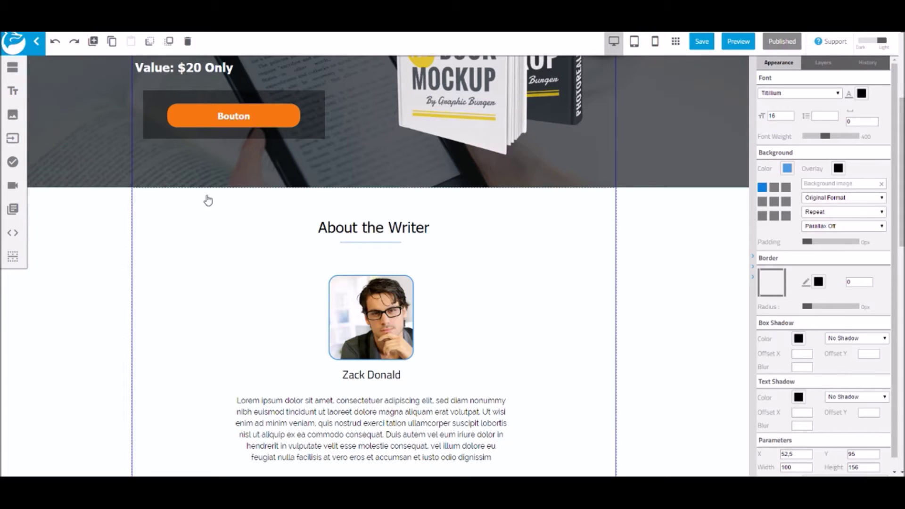
- Select the dark box behind the orange button and examine its layer-order options
{"action": "left_click", "coordinate": [156, 138]}
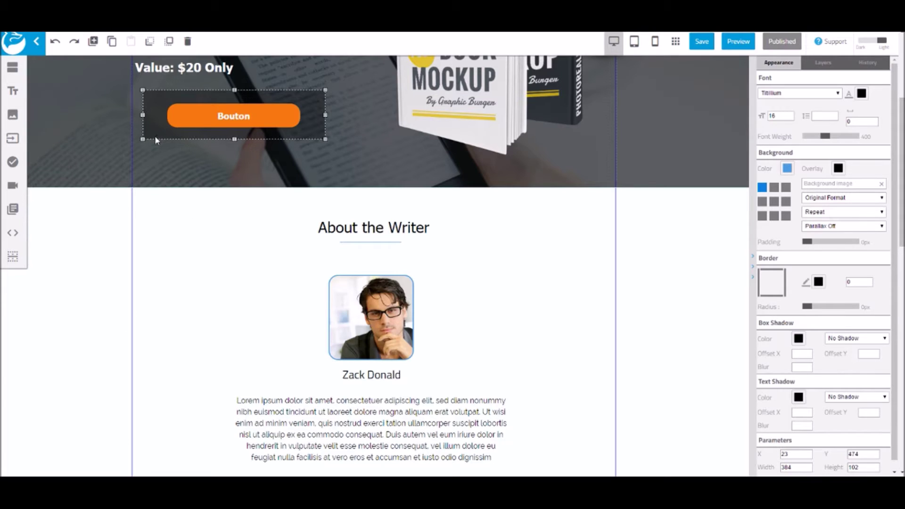
{"action": "left_click", "coordinate": [168, 42]}
{"action": "left_click", "coordinate": [150, 45]}
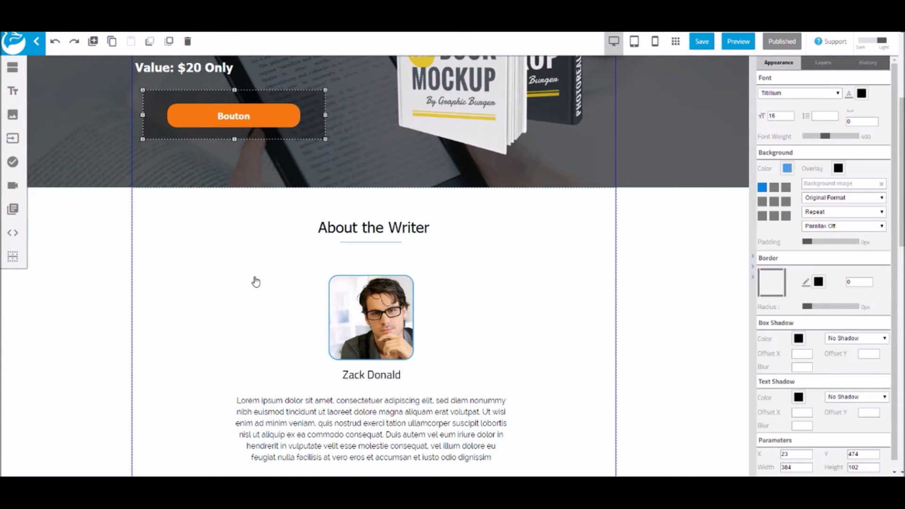
- Examine the code of the small HTML element above the form and leave it without saving
{"action": "scroll", "coordinate": [256, 282], "scroll_direction": "down", "scroll_amount": 10}
{"action": "scroll", "coordinate": [277, 226], "scroll_direction": "up", "scroll_amount": 2}
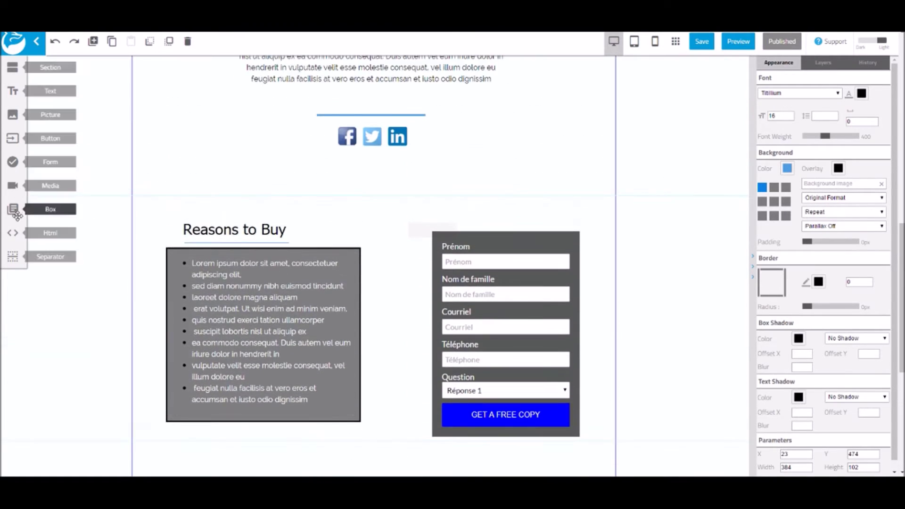
{"action": "left_click", "coordinate": [417, 236]}
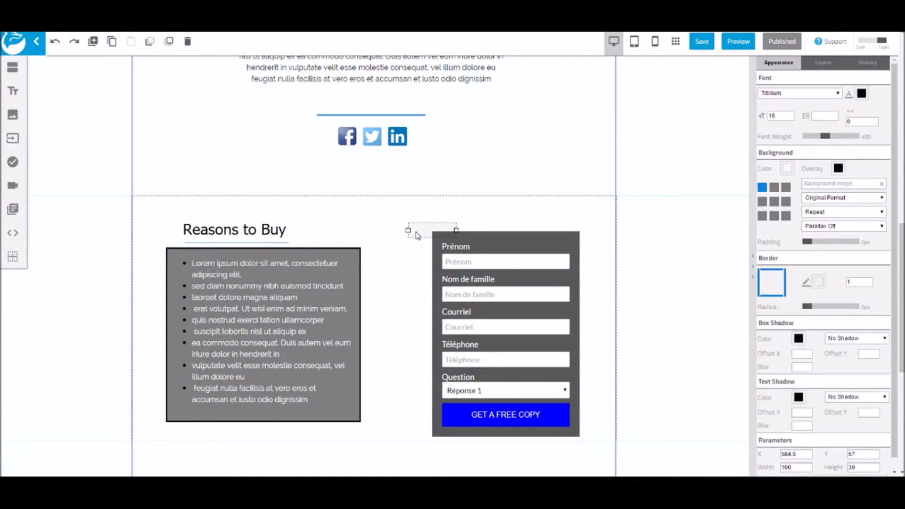
{"action": "double_click", "coordinate": [417, 235]}
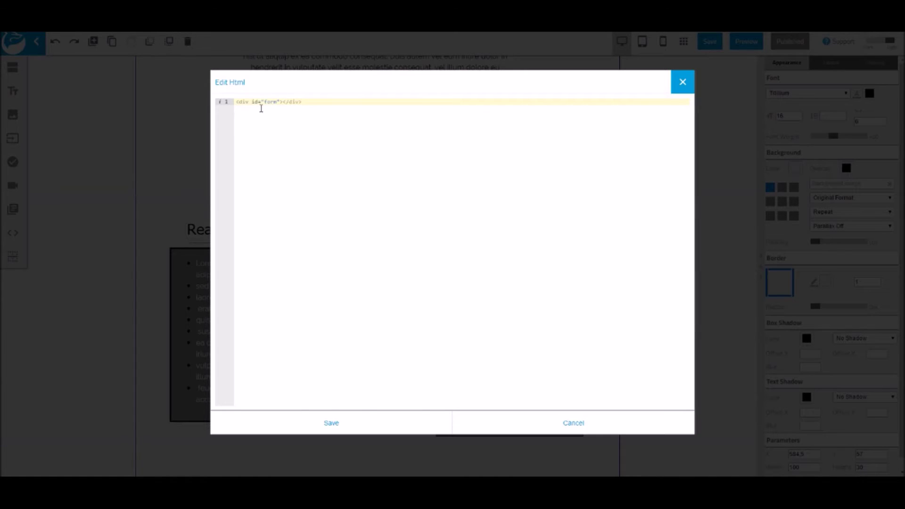
{"action": "left_click", "coordinate": [483, 419]}
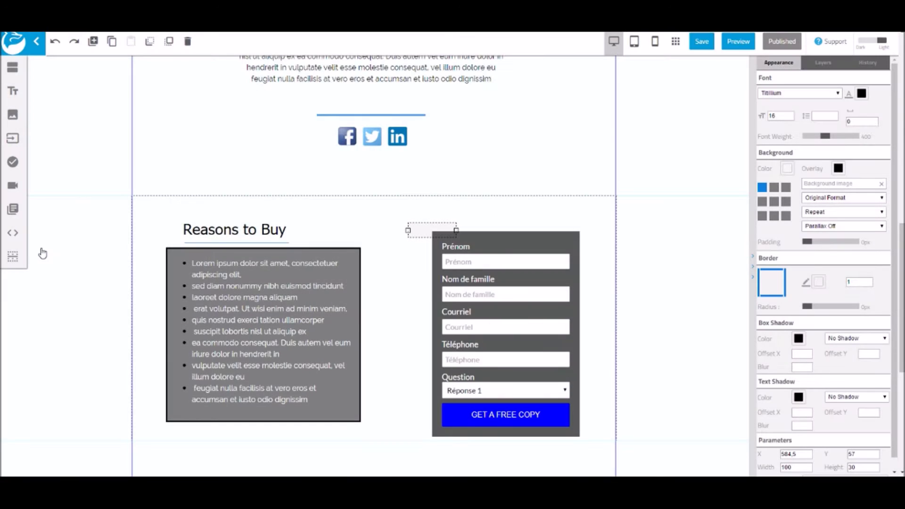
- Select the blue separator above the social media icons and examine its width and height parameters
{"action": "scroll", "coordinate": [151, 313], "scroll_direction": "up", "scroll_amount": 6}
{"action": "scroll", "coordinate": [136, 331], "scroll_direction": "down", "scroll_amount": 1}
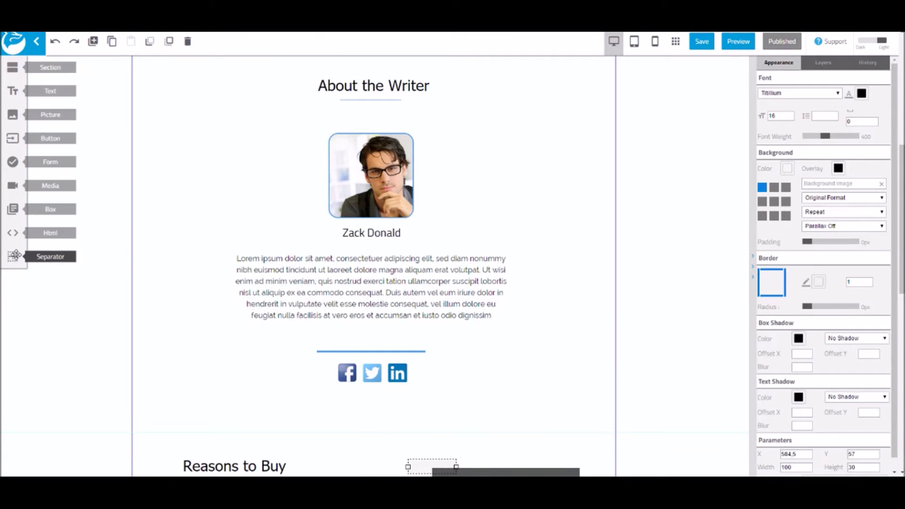
{"action": "left_click", "coordinate": [328, 352]}
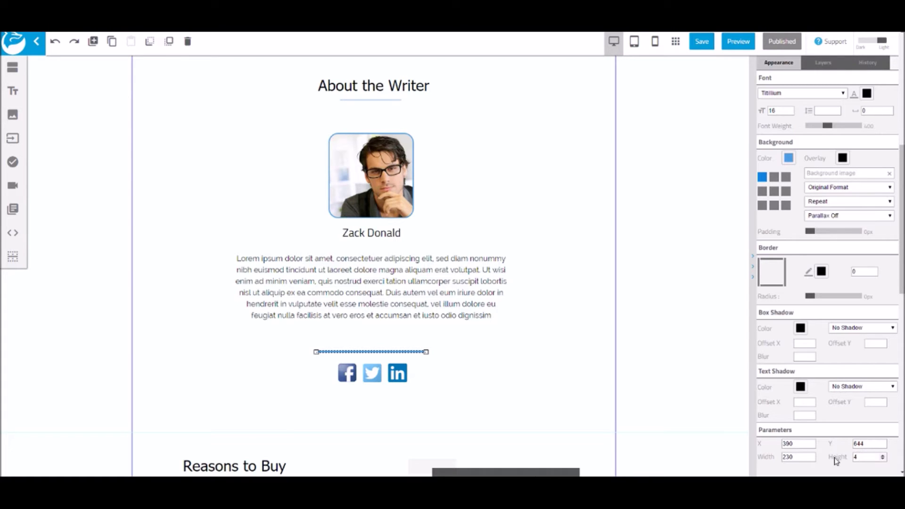
- Move the logo picture in the hero section slightly up to about X 469, Y 43
{"action": "scroll", "coordinate": [562, 359], "scroll_direction": "up", "scroll_amount": 1}
{"action": "scroll", "coordinate": [561, 358], "scroll_direction": "up", "scroll_amount": 7}
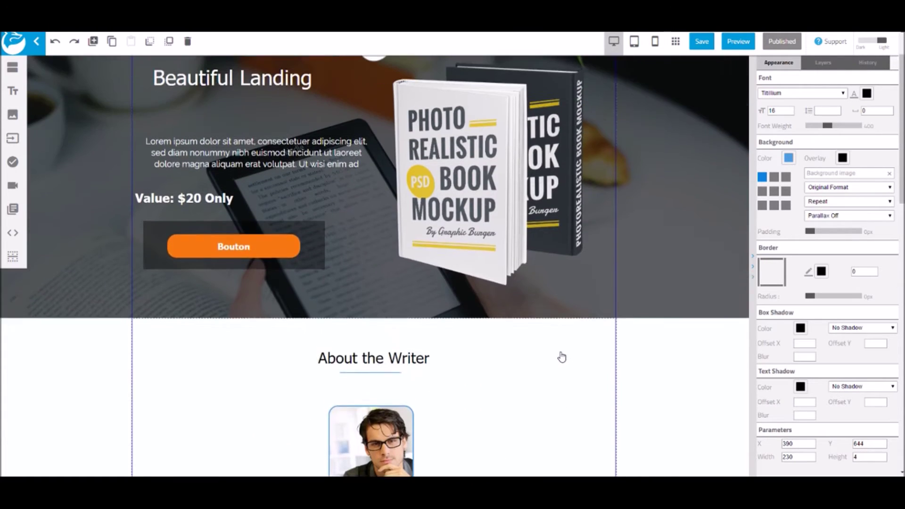
{"action": "left_click", "coordinate": [328, 111]}
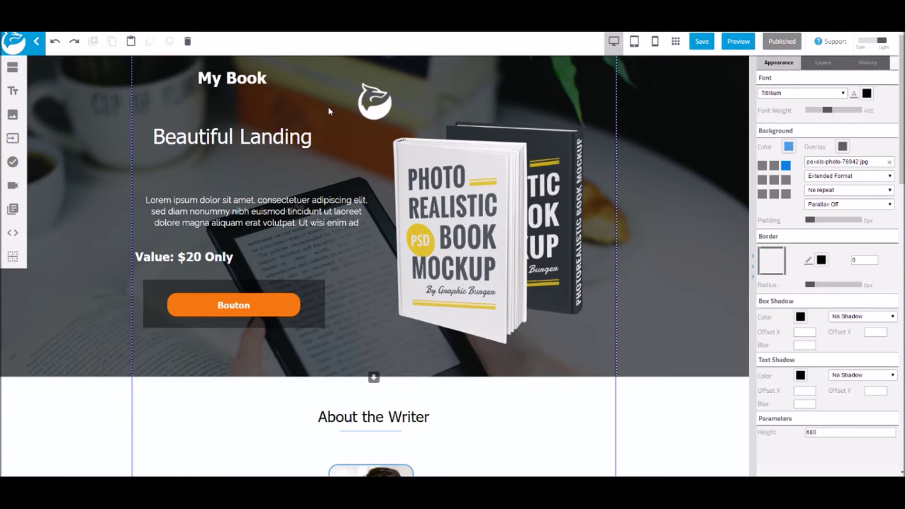
{"action": "left_click", "coordinate": [358, 107]}
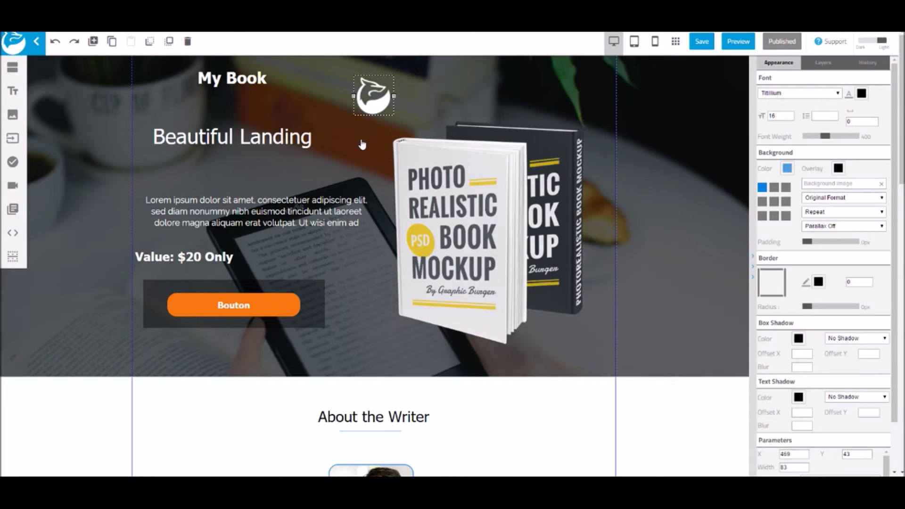
- In the tablet layout, move the logo beneath the My Book title, to about X 32, Y 112
{"action": "left_click", "coordinate": [633, 41]}
{"action": "left_click_drag", "start_coordinate": [365, 91], "coordinate": [207, 124]}
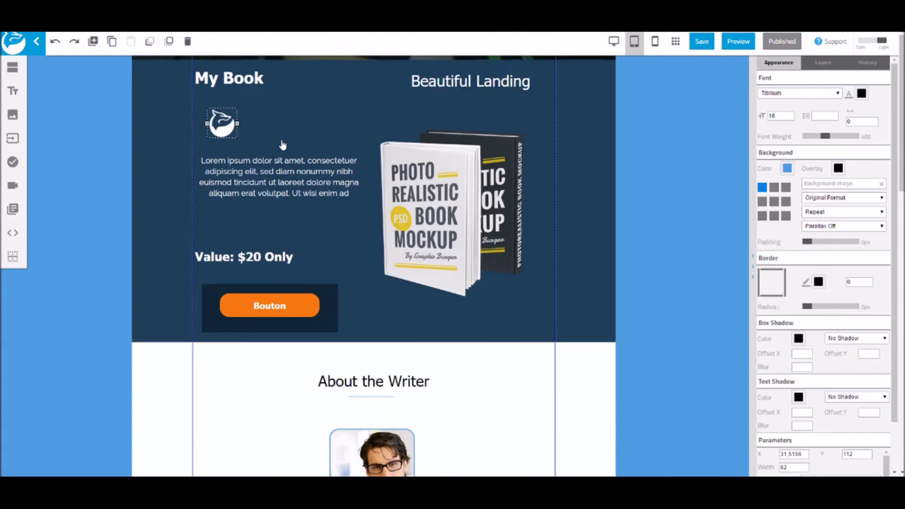
- Return to the desktop layout and select the logo picture in the hero section
{"action": "left_click", "coordinate": [613, 42]}
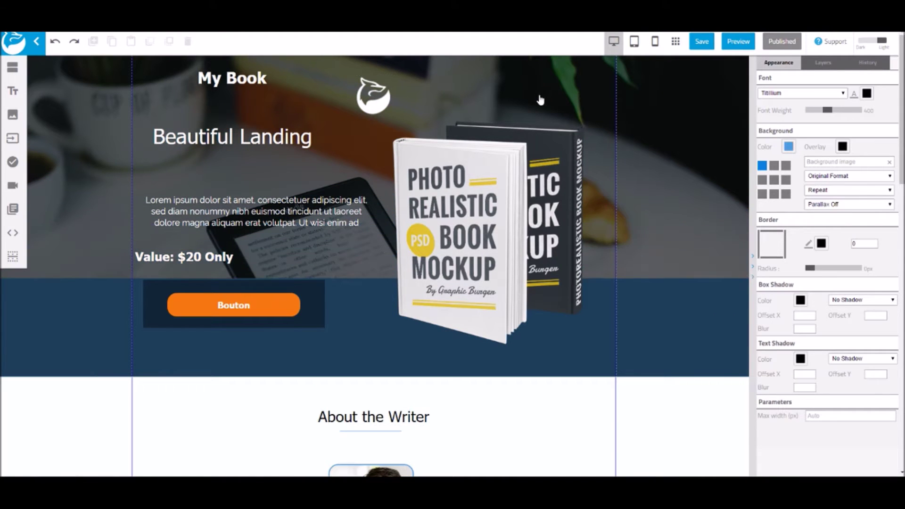
{"action": "left_click", "coordinate": [376, 105]}
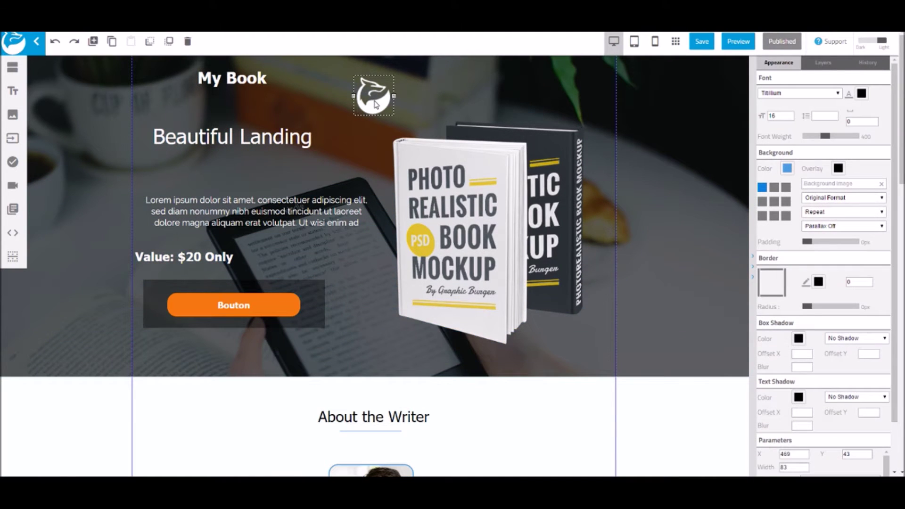
{"action": "left_click", "coordinate": [188, 42]}
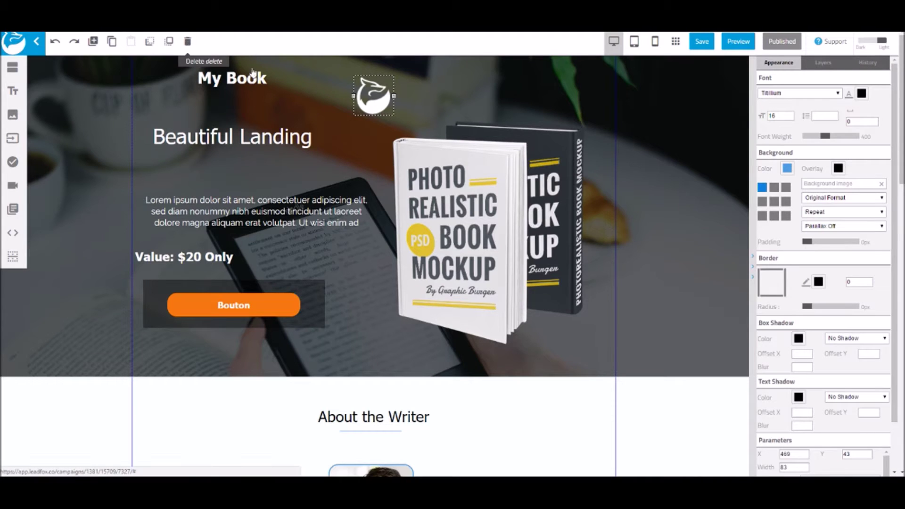
- View the landing page in the tablet and mobile layouts, down to the mobile contact form
{"action": "left_click", "coordinate": [633, 43]}
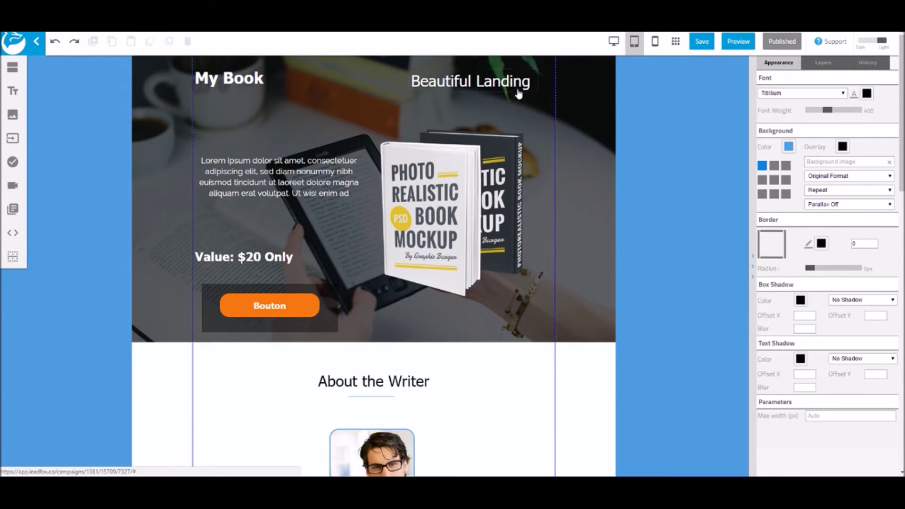
{"action": "left_click", "coordinate": [653, 43]}
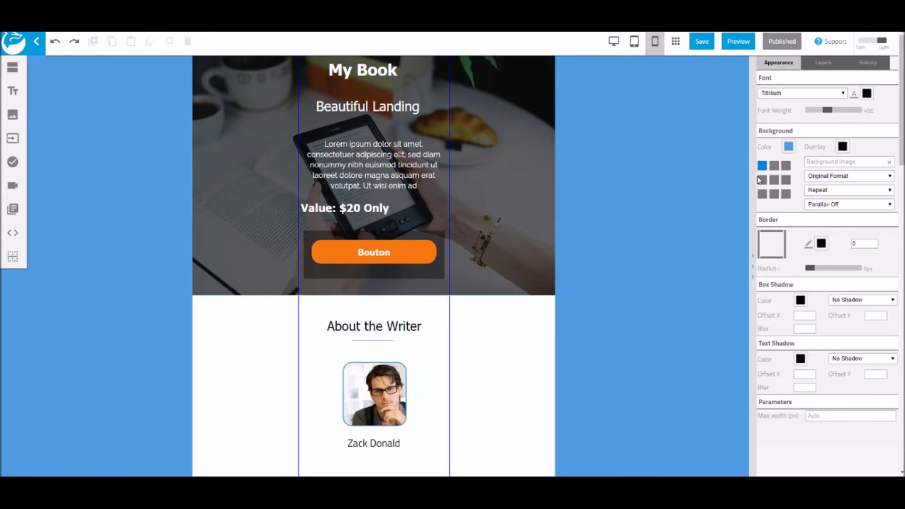
{"action": "scroll", "coordinate": [436, 257], "scroll_direction": "down", "scroll_amount": 14}
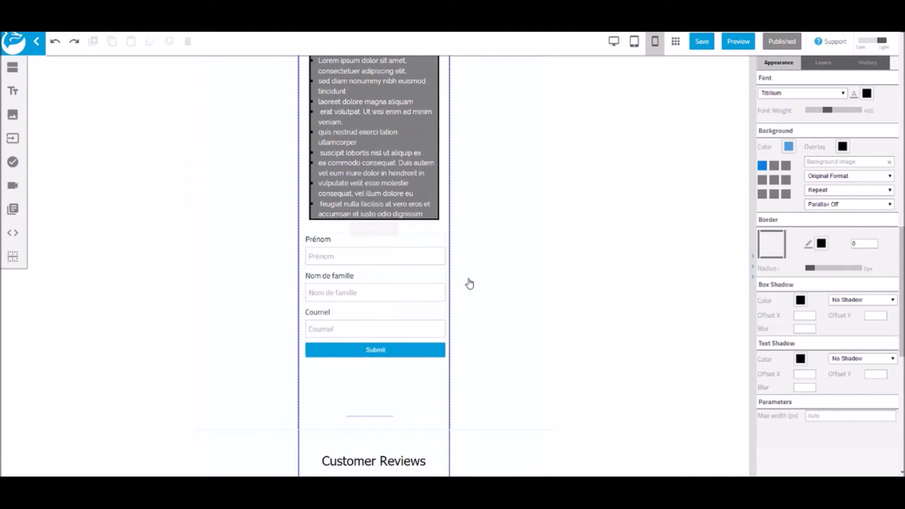
- Display the page layers, select Form 44 in the mobile layout, hide it and make it visible again
{"action": "left_click", "coordinate": [822, 64]}
{"action": "scroll", "coordinate": [442, 259], "scroll_direction": "down", "scroll_amount": 1}
{"action": "scroll", "coordinate": [442, 259], "scroll_direction": "down", "scroll_amount": 3}
{"action": "left_click", "coordinate": [386, 126]}
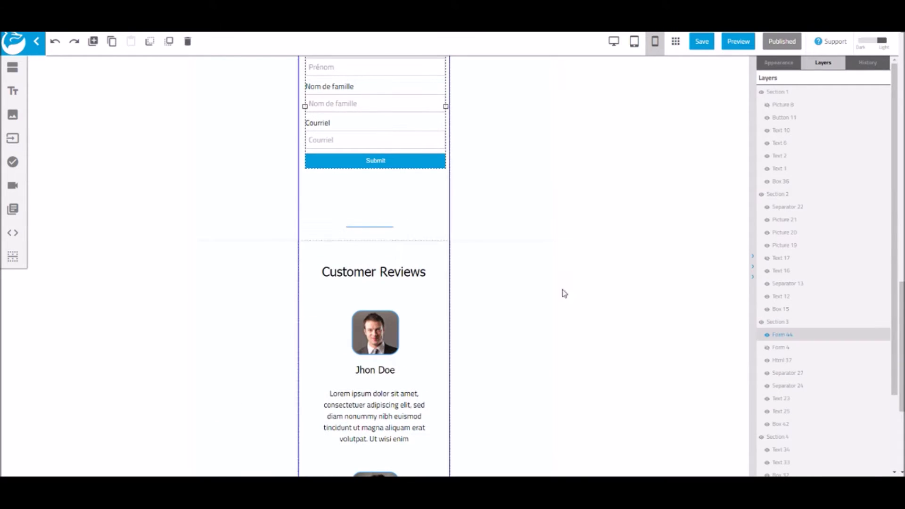
{"action": "left_click", "coordinate": [767, 336]}
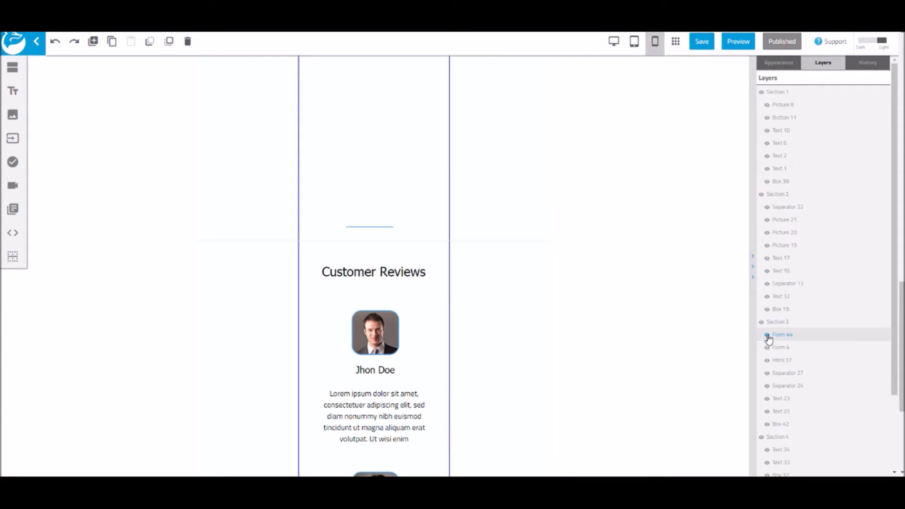
{"action": "left_click", "coordinate": [767, 336]}
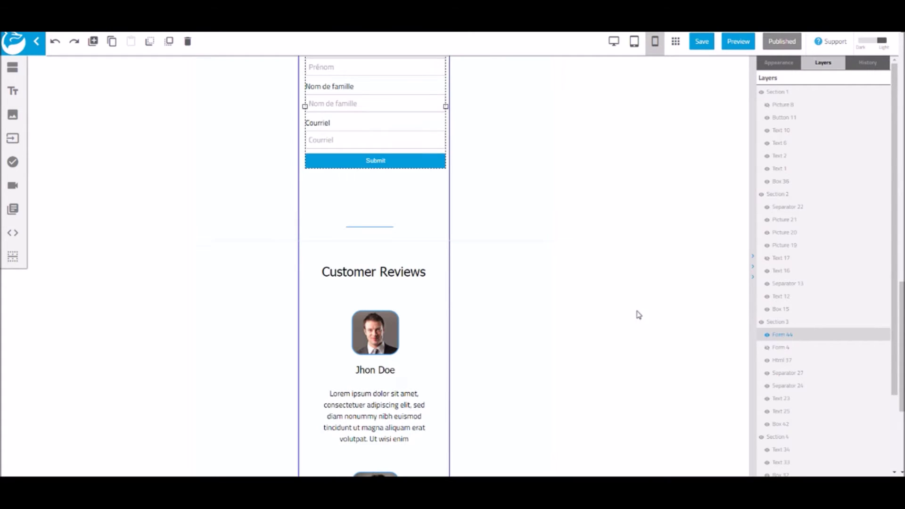
{"action": "scroll", "coordinate": [389, 263], "scroll_direction": "up", "scroll_amount": 4}
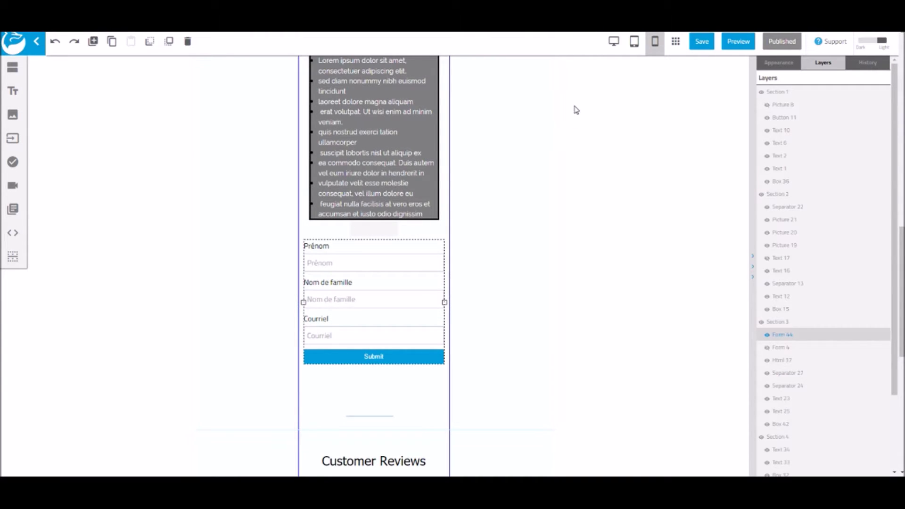
- Return to the desktop layout and examine the page's Social Media settings for OpenGraph and Twitter without changing them
{"action": "left_click", "coordinate": [613, 41]}
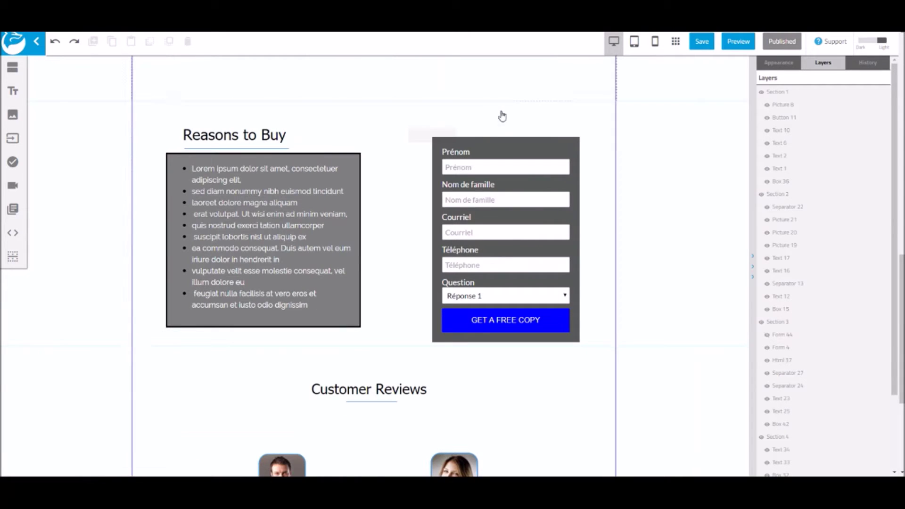
{"action": "left_click", "coordinate": [675, 43]}
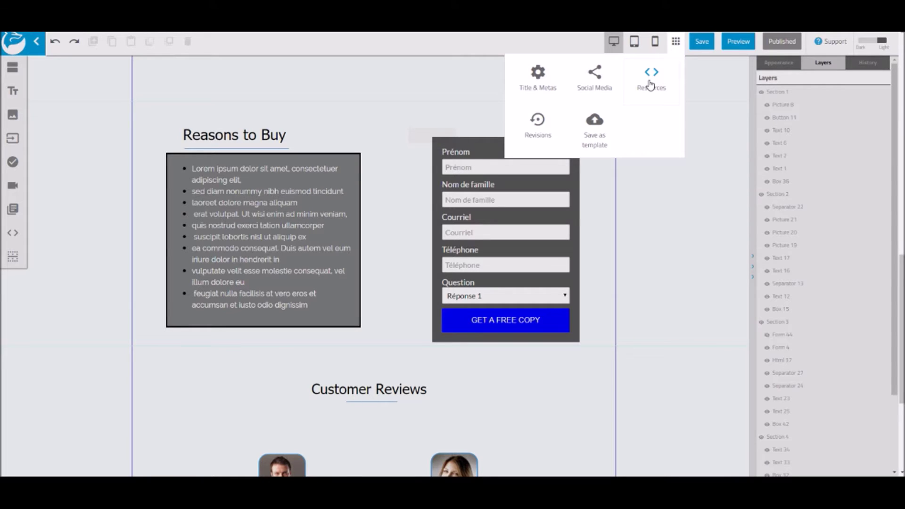
{"action": "left_click", "coordinate": [593, 78]}
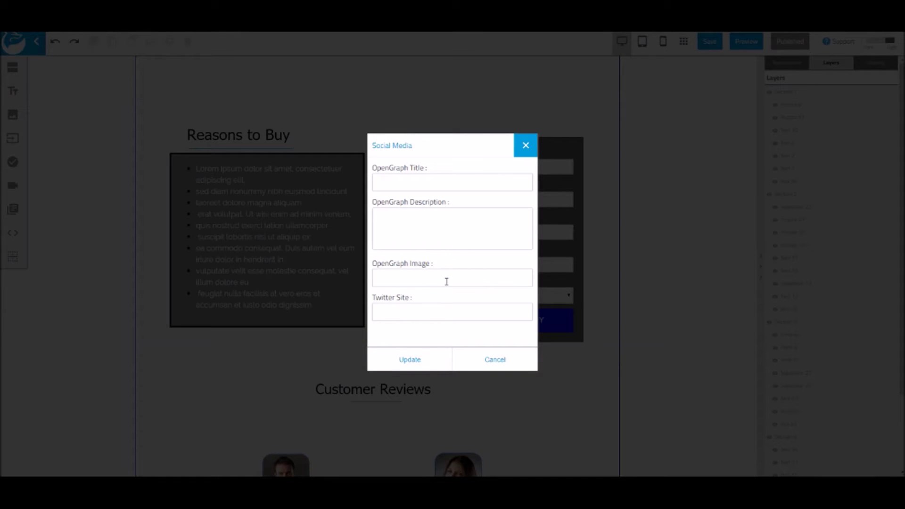
{"action": "left_click", "coordinate": [466, 363]}
{"action": "left_click", "coordinate": [675, 43]}
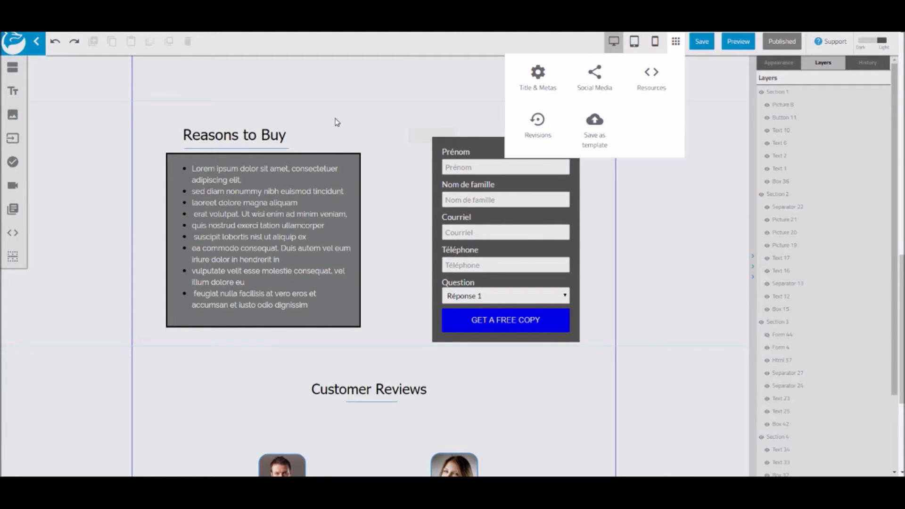
- Leave the landing page editor and return to the campaign overview
{"action": "scroll", "coordinate": [307, 119], "scroll_direction": "up", "scroll_amount": 5}
{"action": "scroll", "coordinate": [307, 120], "scroll_direction": "up", "scroll_amount": 7}
{"action": "left_click", "coordinate": [32, 38]}
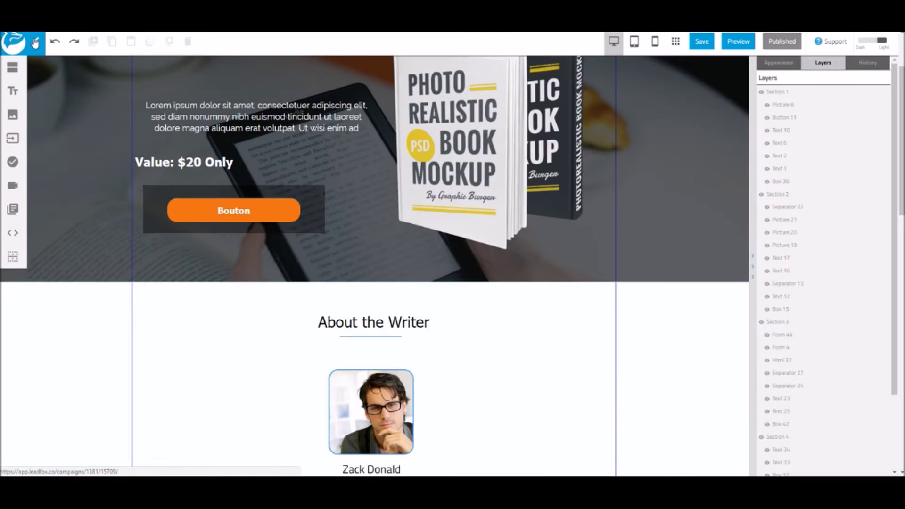
{"action": "left_click", "coordinate": [34, 40]}
{"action": "left_click", "coordinate": [483, 71]}
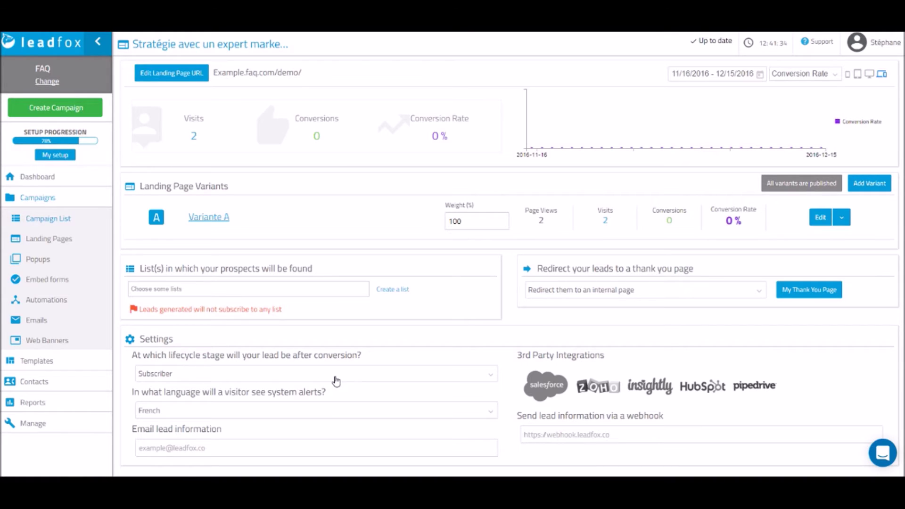
- Set the system alert language for visitors to English and examine the lifecycle stage options for converted leads
{"action": "left_click", "coordinate": [337, 414]}
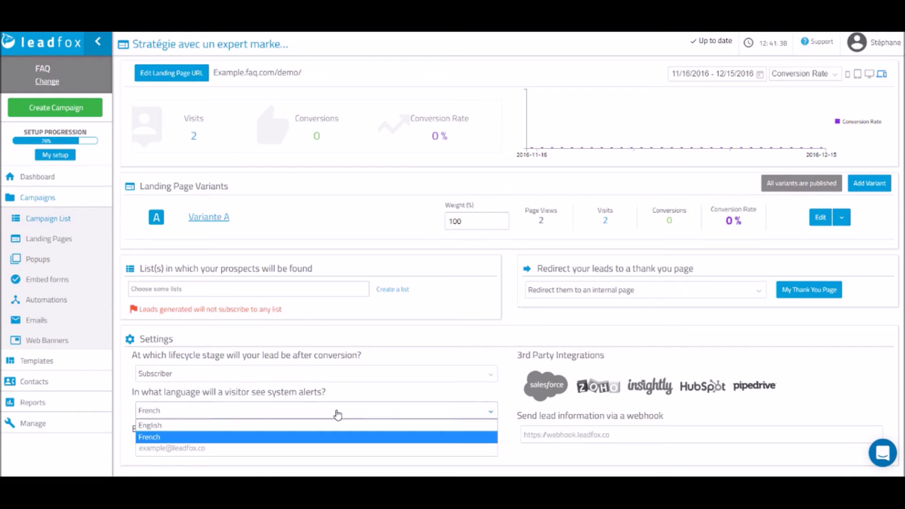
{"action": "left_click", "coordinate": [331, 424]}
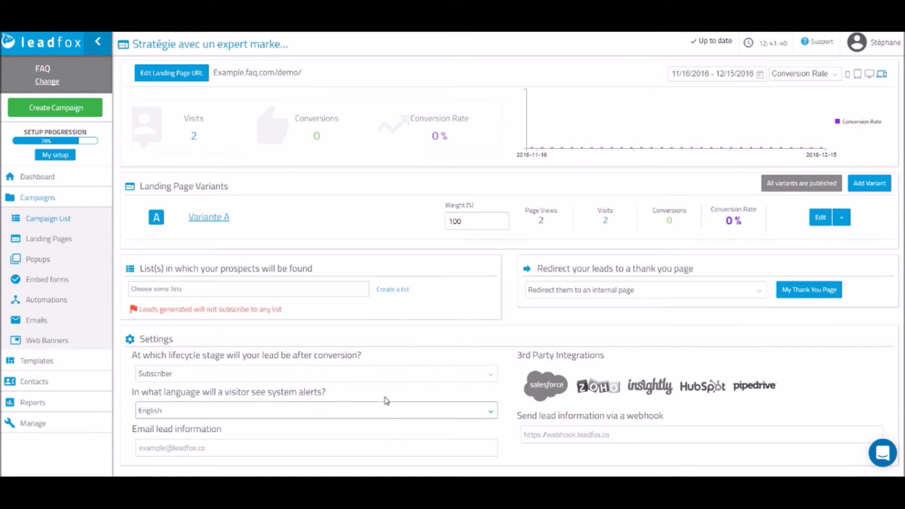
{"action": "left_click", "coordinate": [321, 375]}
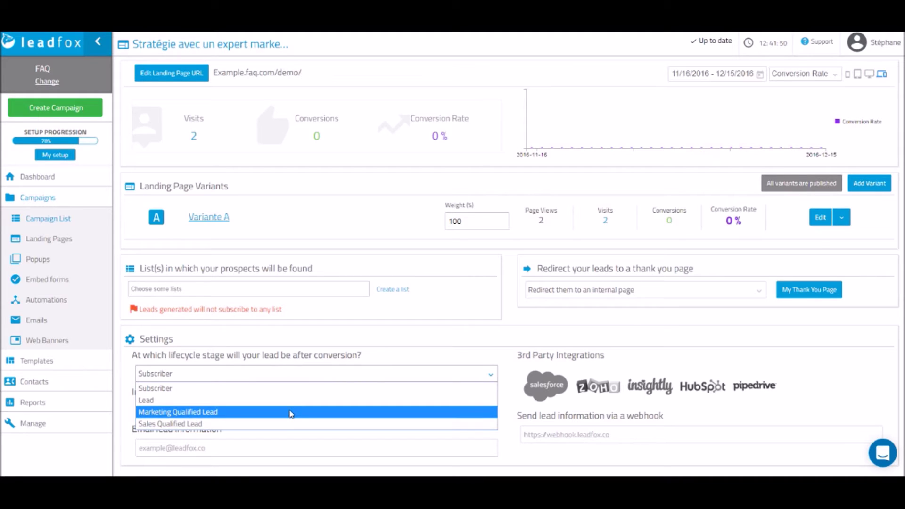
{"action": "left_click", "coordinate": [389, 361]}
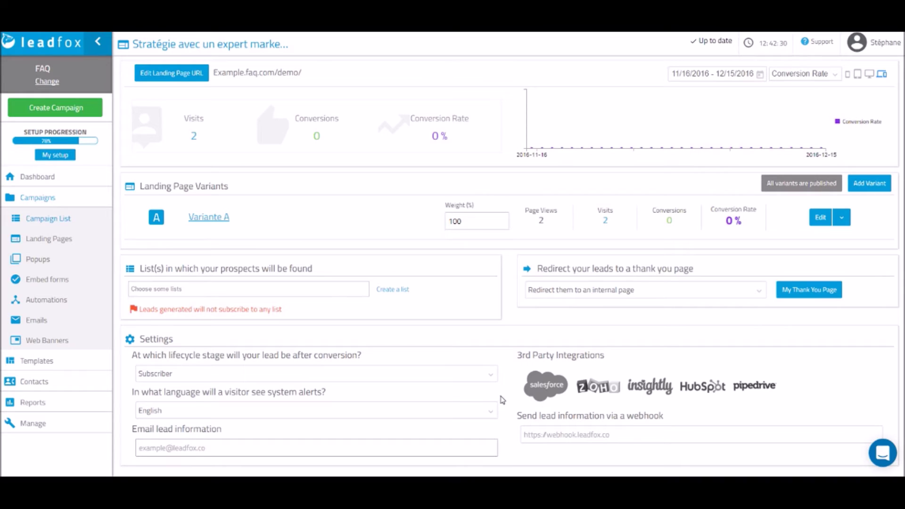
- Examine the Salesforce connection window without connecting, and the webhook field for sending lead information
{"action": "left_click", "coordinate": [529, 396]}
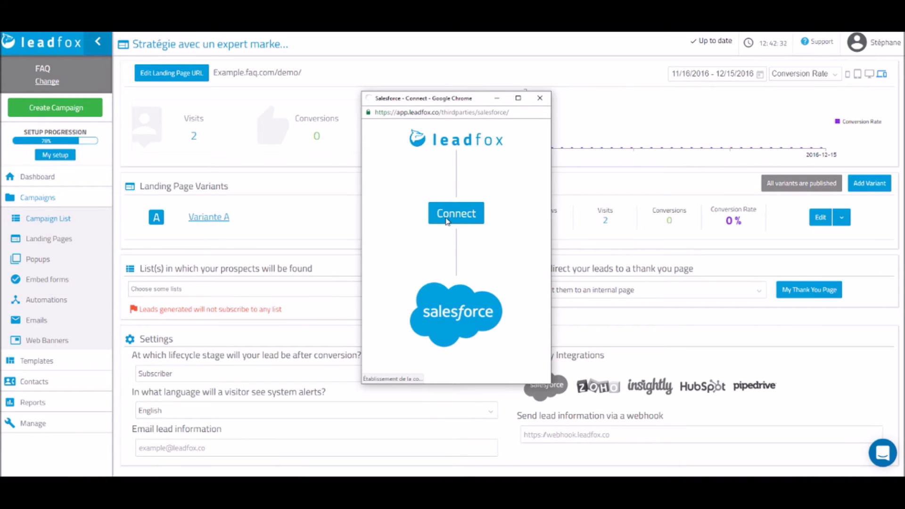
{"action": "left_click", "coordinate": [539, 98]}
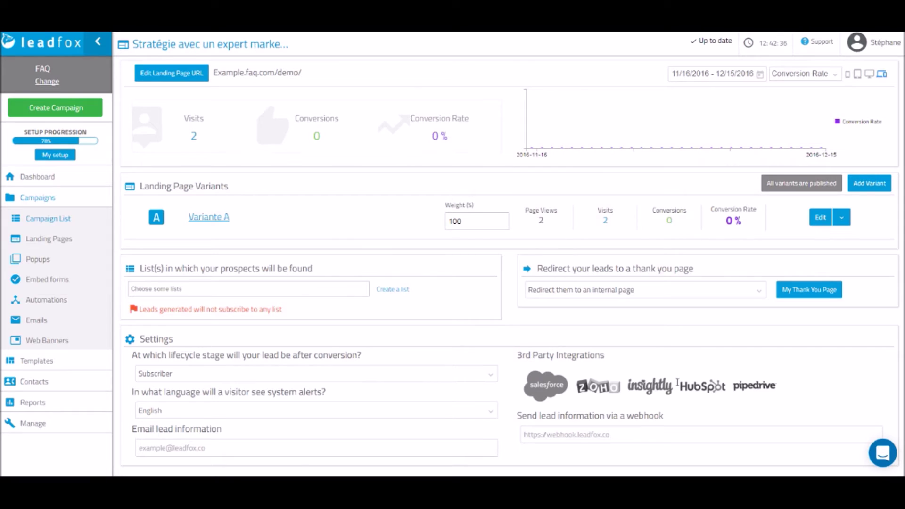
{"action": "left_click", "coordinate": [536, 440]}
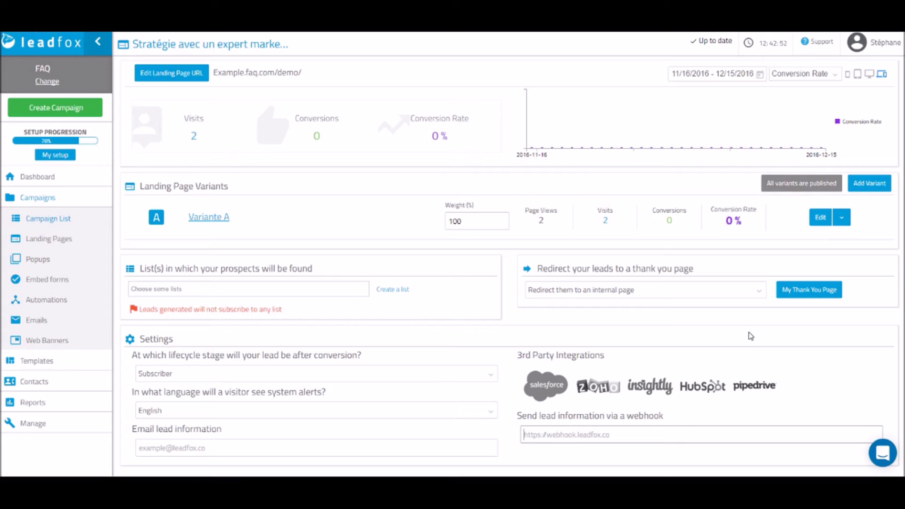
- Try redirecting leads to an external URL, and switch the redirect back to an internal page
{"action": "left_click", "coordinate": [655, 290]}
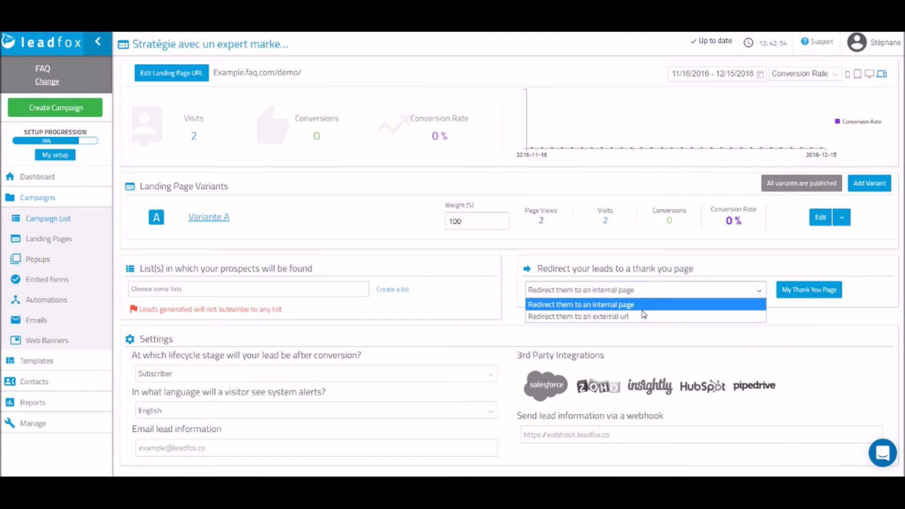
{"action": "left_click", "coordinate": [643, 317]}
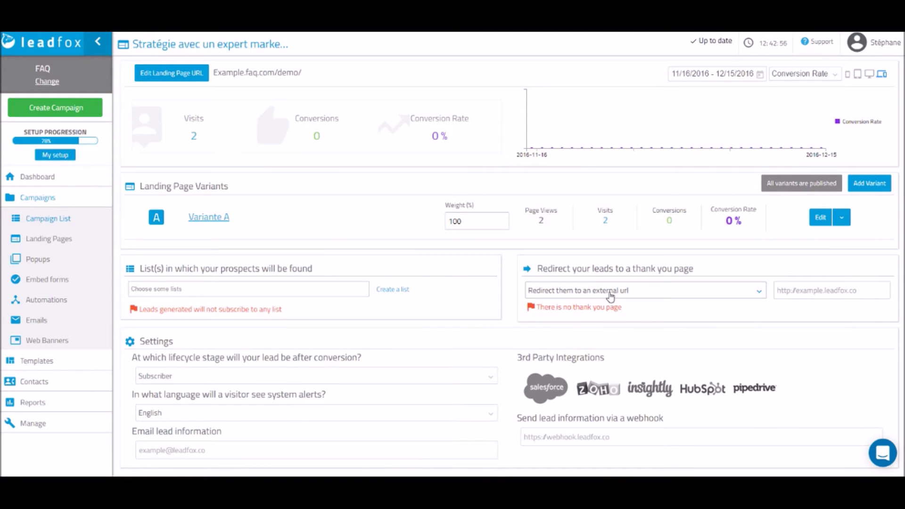
{"action": "left_click", "coordinate": [779, 291]}
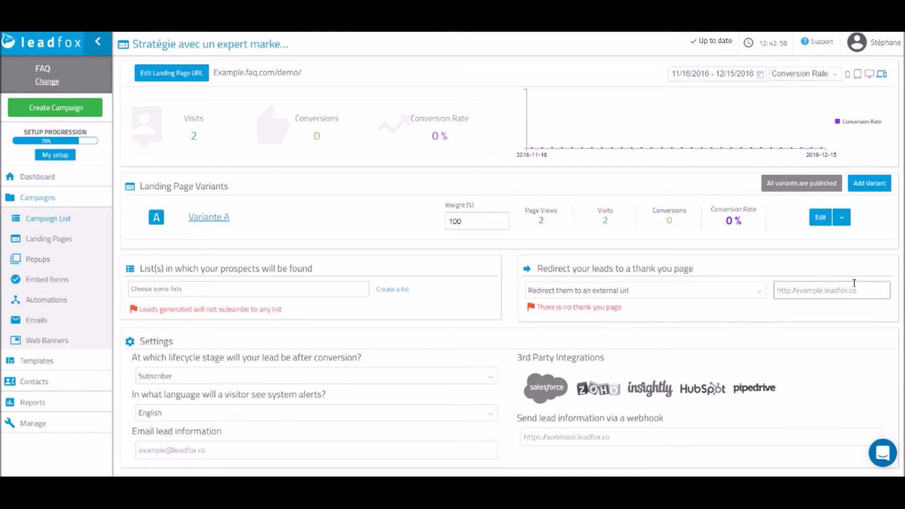
{"action": "left_click", "coordinate": [678, 292]}
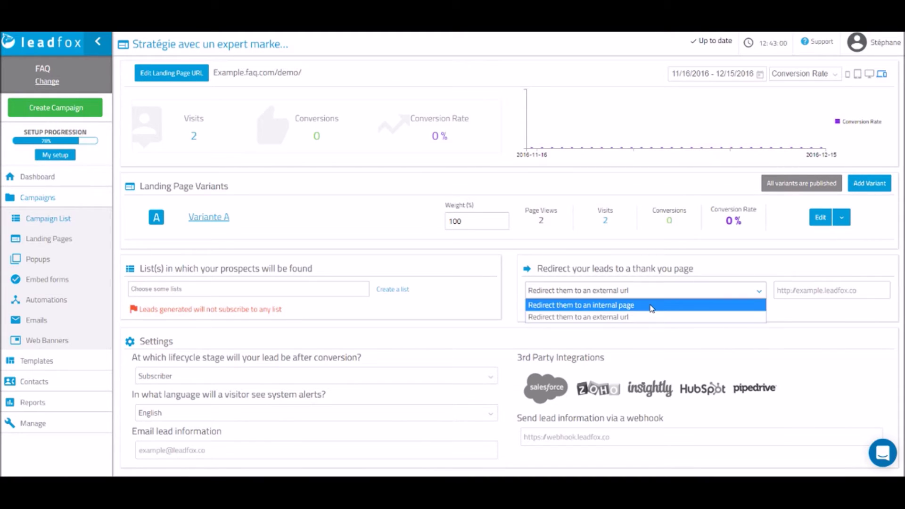
{"action": "left_click", "coordinate": [660, 307]}
- Open the campaign's thank you page in the editor, view its page options, and return to the campaign overview
{"action": "left_click", "coordinate": [792, 290]}
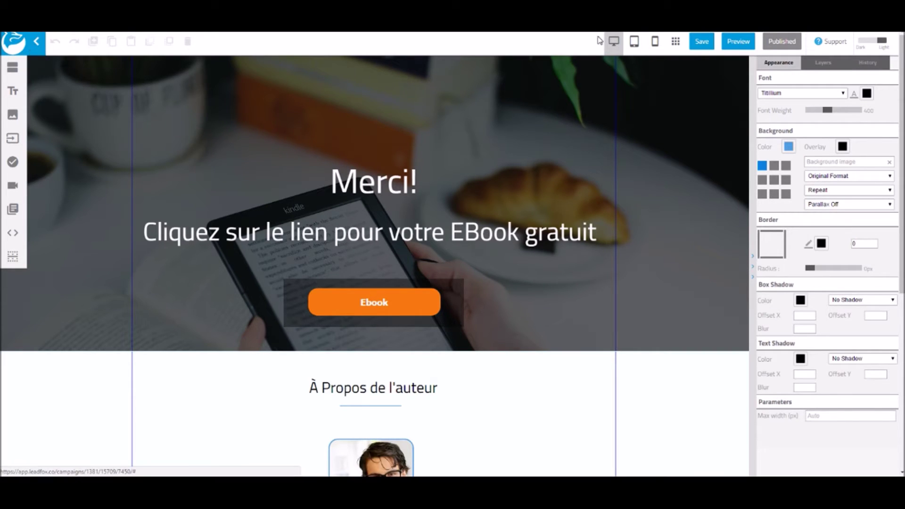
{"action": "left_click", "coordinate": [674, 42]}
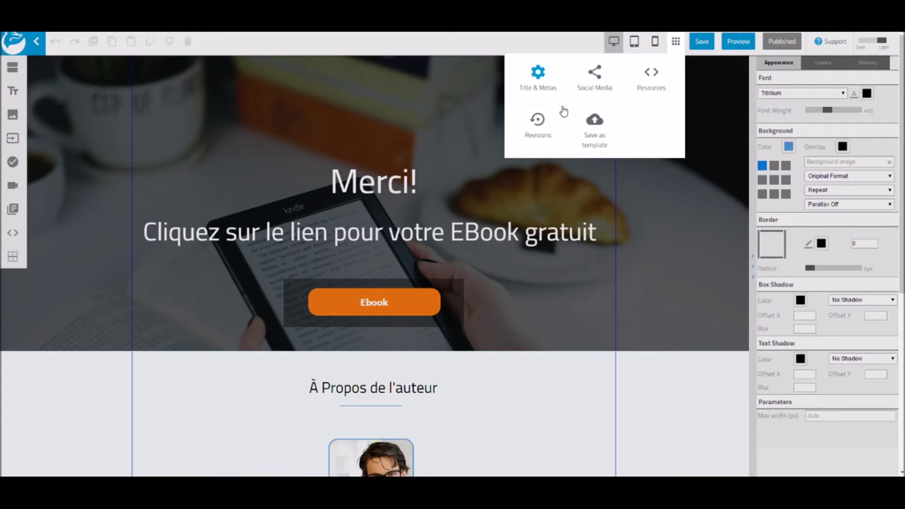
{"action": "left_click", "coordinate": [37, 42]}
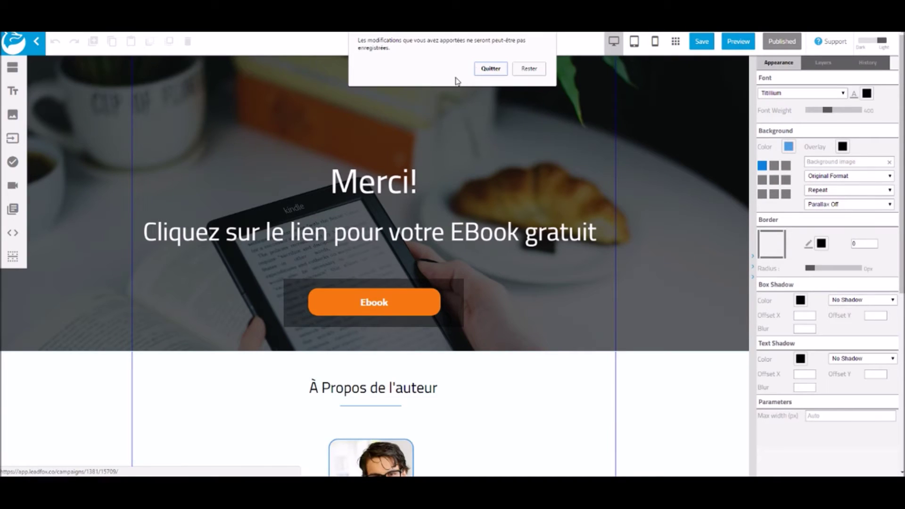
{"action": "left_click", "coordinate": [482, 71]}
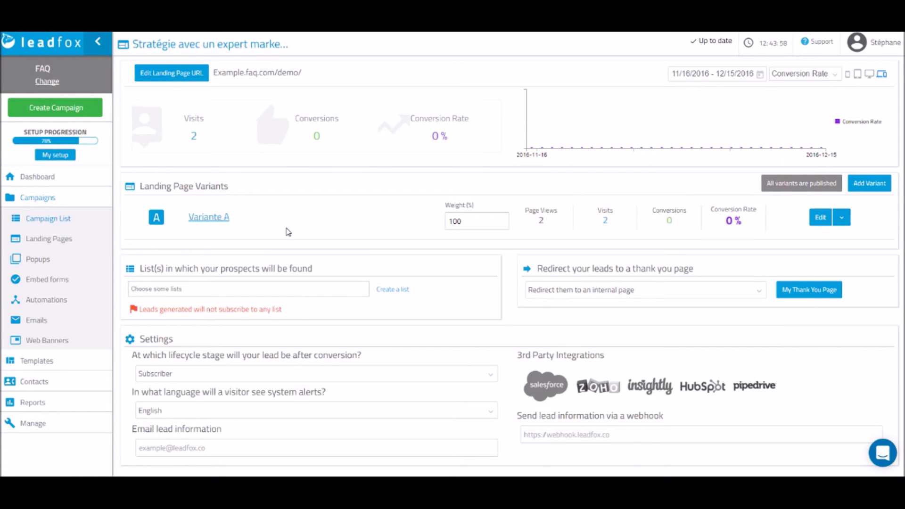
- Duplicate landing page Variante A and set the copy's weight to 50%
{"action": "left_click", "coordinate": [842, 225]}
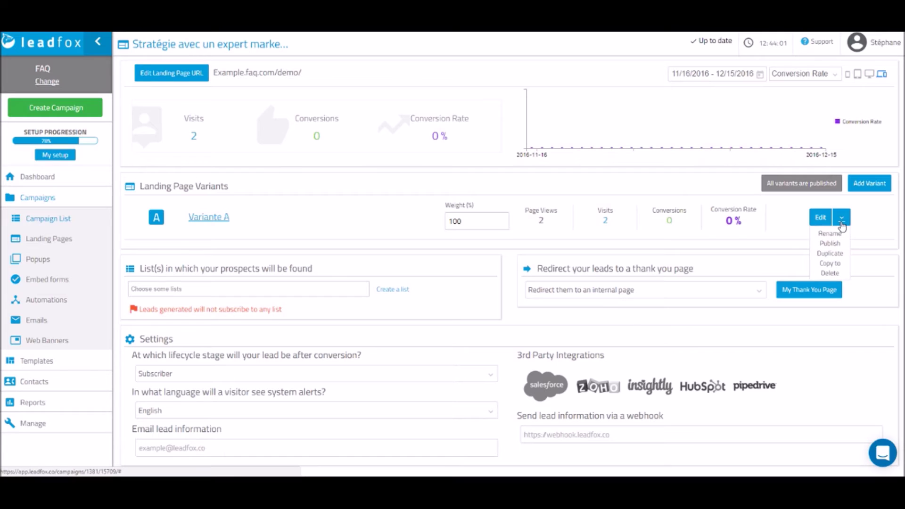
{"action": "left_click", "coordinate": [828, 255]}
{"action": "double_click", "coordinate": [467, 266]}
{"action": "type", "text": "50"}
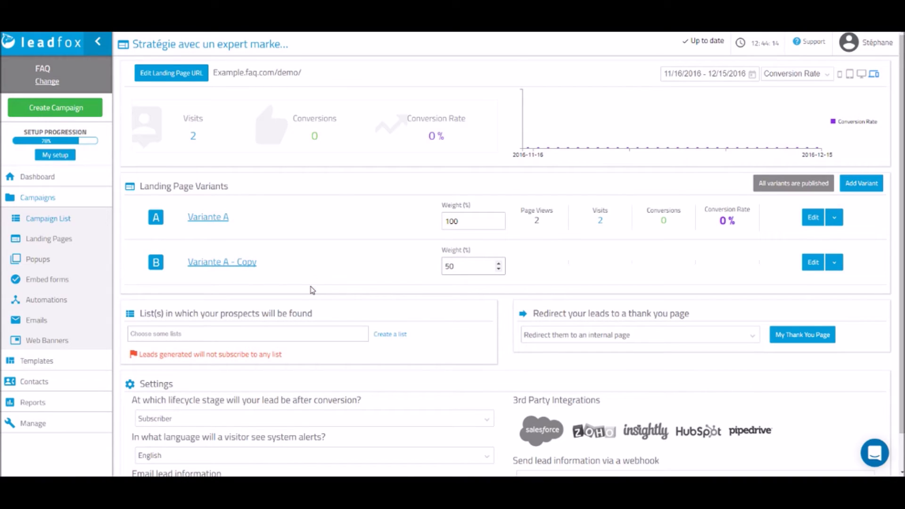
{"action": "left_click", "coordinate": [322, 264]}
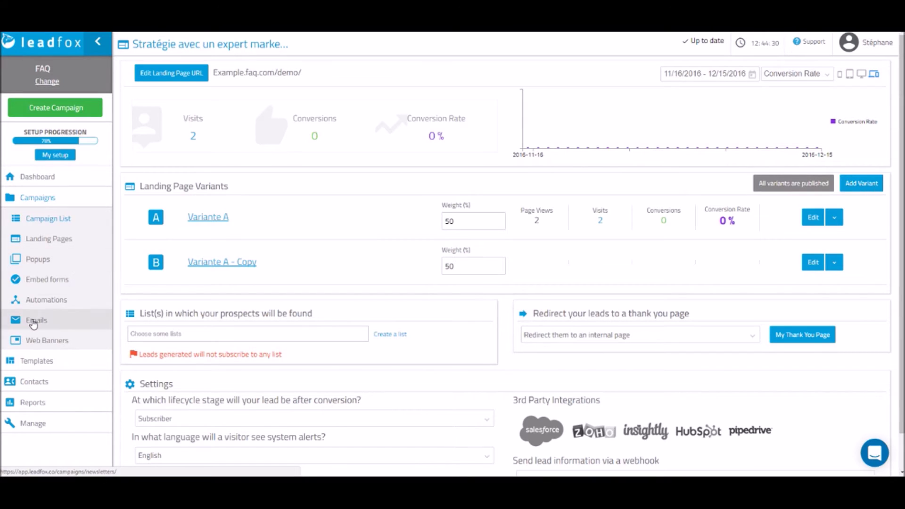
- Open the EBOOK popup's configuration and examine its display delay and page display options
{"action": "left_click", "coordinate": [38, 259]}
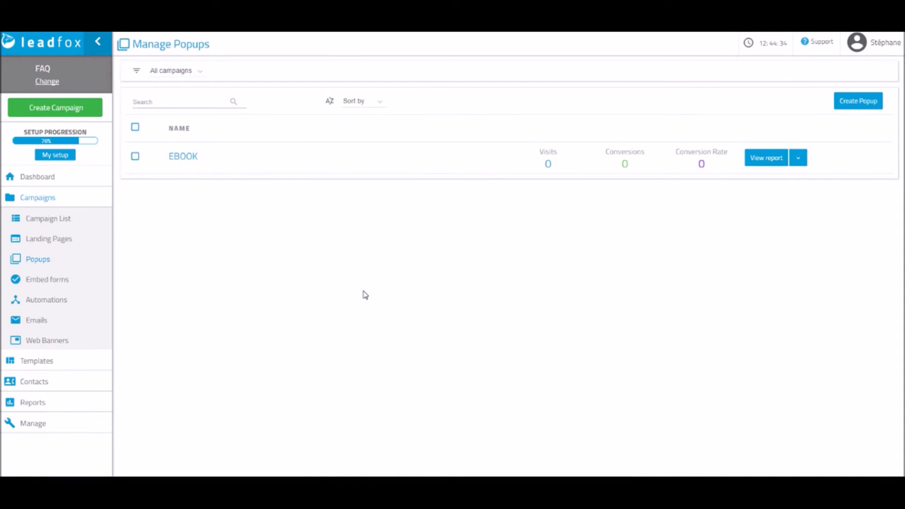
{"action": "left_click", "coordinate": [180, 164]}
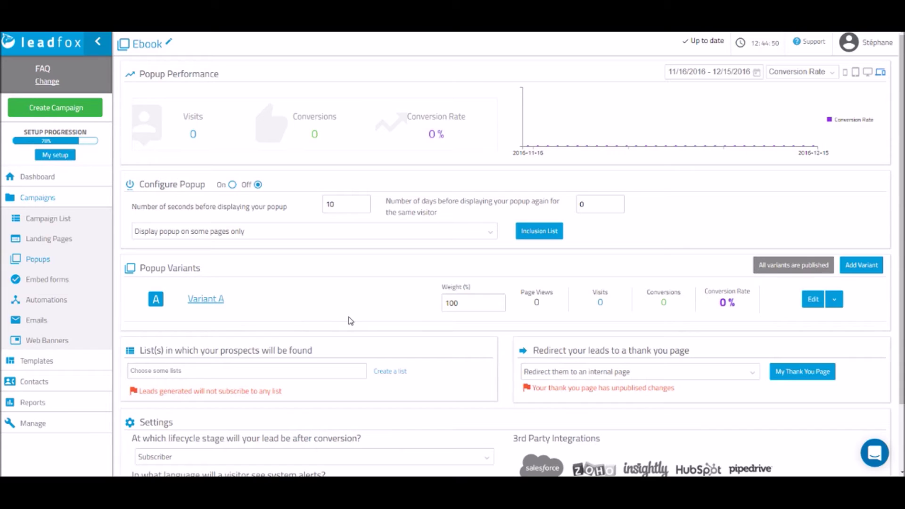
{"action": "left_click", "coordinate": [341, 205]}
{"action": "left_click", "coordinate": [368, 235]}
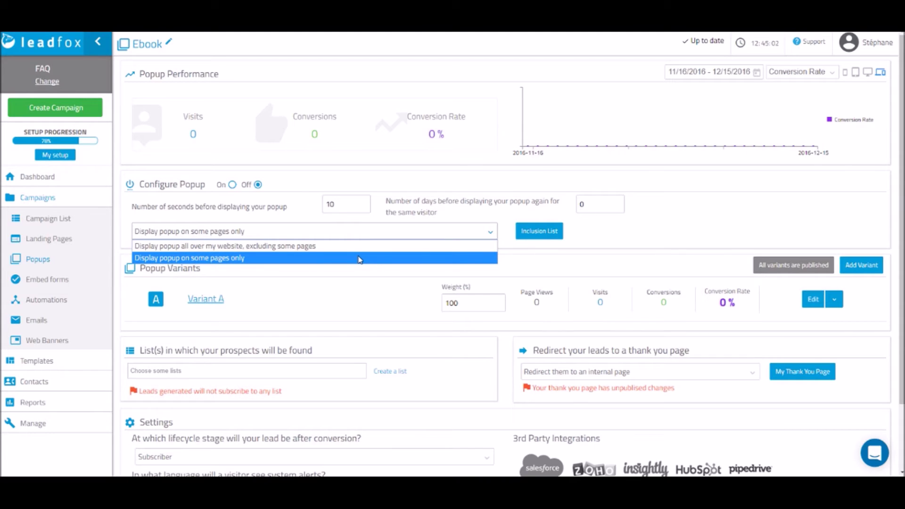
{"action": "left_click", "coordinate": [370, 273]}
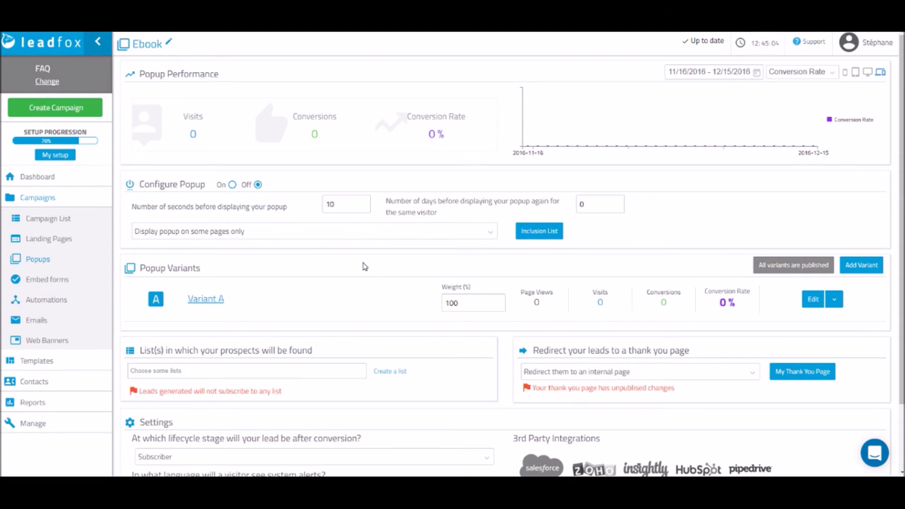
- Review the Ebook popup's lead settings and its thank you page redirect choices, keeping the redirect on an internal page
{"action": "scroll", "coordinate": [377, 273], "scroll_direction": "down", "scroll_amount": 2}
{"action": "scroll", "coordinate": [409, 280], "scroll_direction": "down", "scroll_amount": 1}
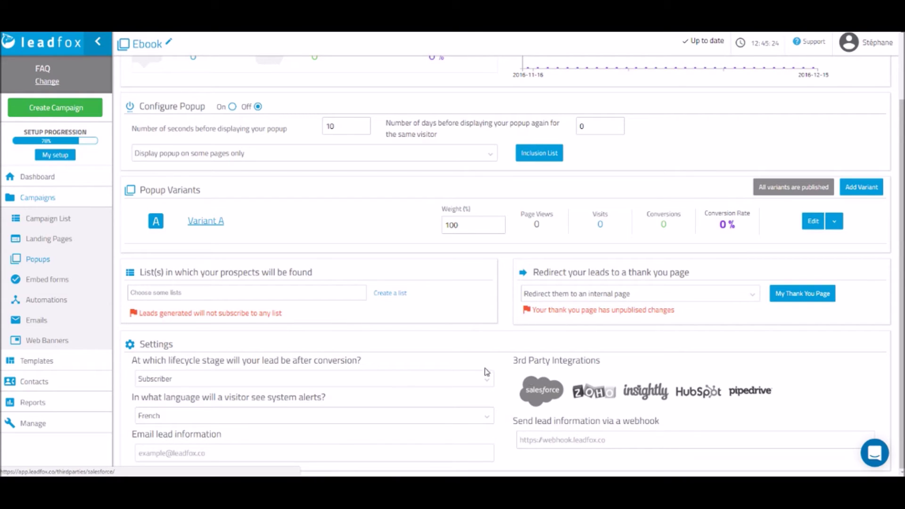
{"action": "left_click", "coordinate": [673, 295]}
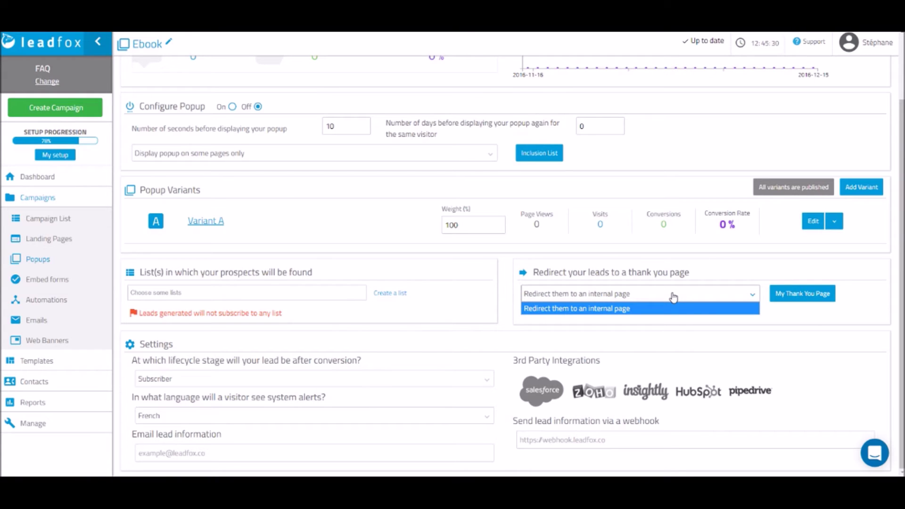
{"action": "left_click", "coordinate": [669, 309]}
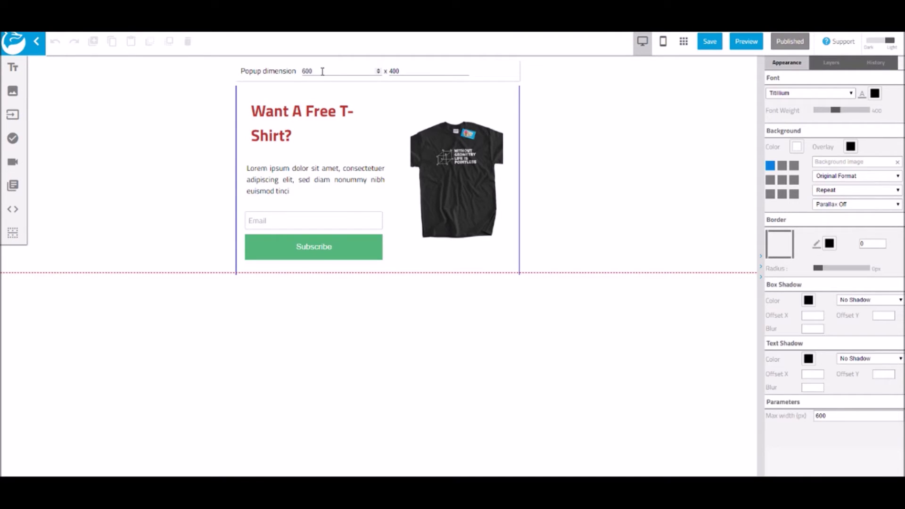
- In the popup editor, view the page options and the mobile layout, and return to the Ebook popup's overview
{"action": "left_click", "coordinate": [683, 41]}
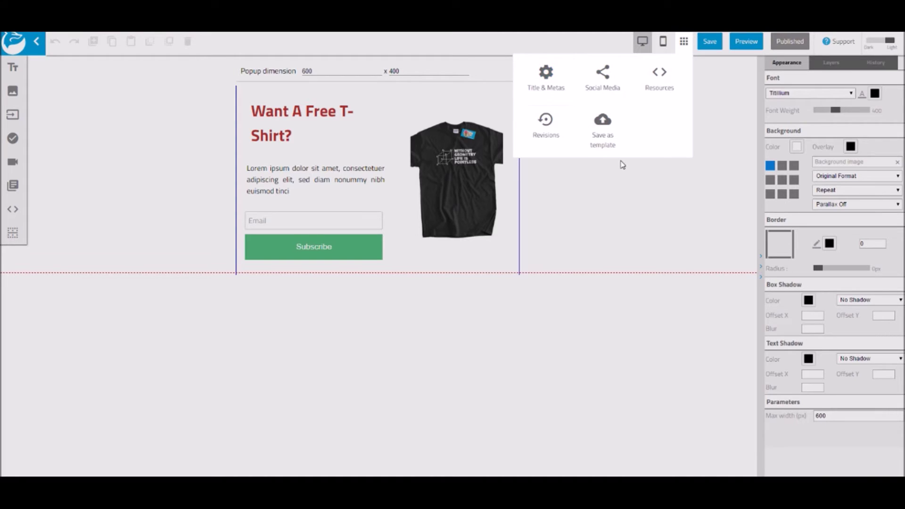
{"action": "left_click", "coordinate": [613, 204]}
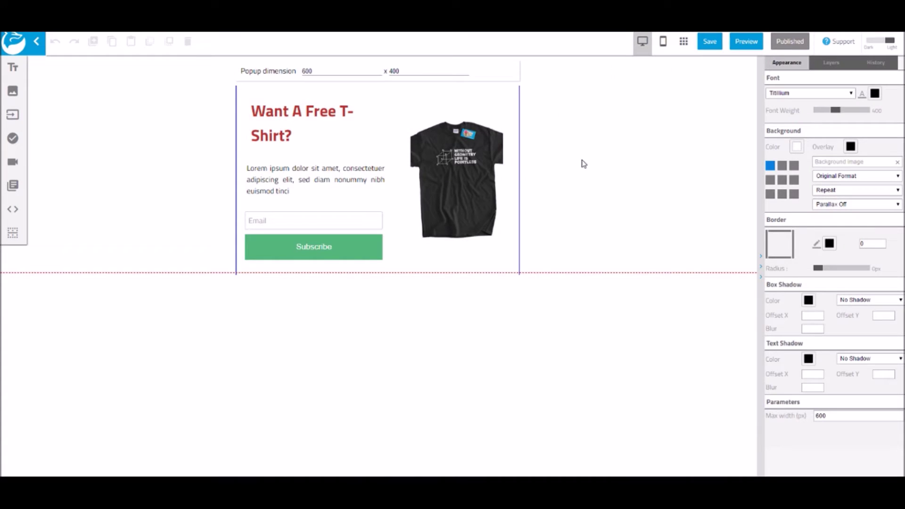
{"action": "left_click", "coordinate": [662, 41]}
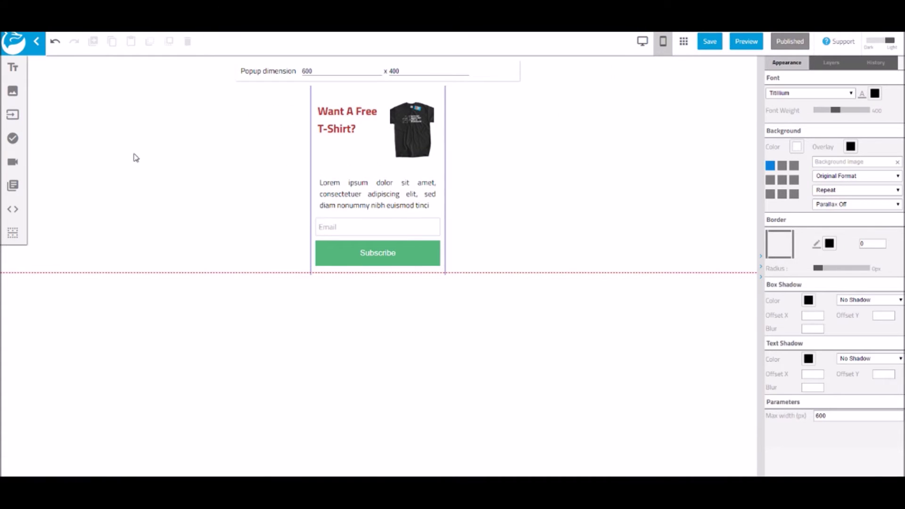
{"action": "left_click", "coordinate": [38, 44]}
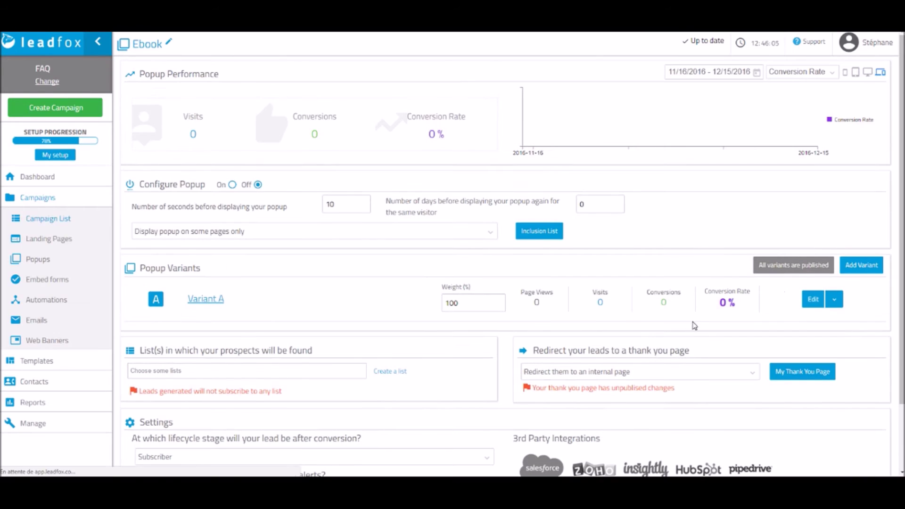
- Duplicate the popup's Variant A and set the copy's weight to 50%
{"action": "left_click", "coordinate": [834, 299]}
{"action": "left_click", "coordinate": [825, 335]}
{"action": "left_click_drag", "start_coordinate": [456, 349], "coordinate": [389, 344]}
{"action": "type", "text": "50"}
{"action": "left_click", "coordinate": [395, 340]}
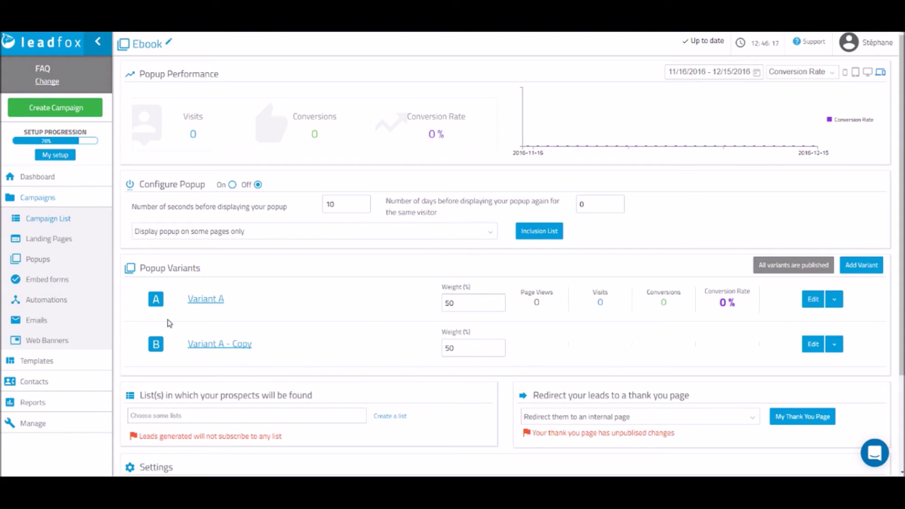
- Open the FAQ embed form's configuration and select its embed code for the website
{"action": "left_click", "coordinate": [60, 288]}
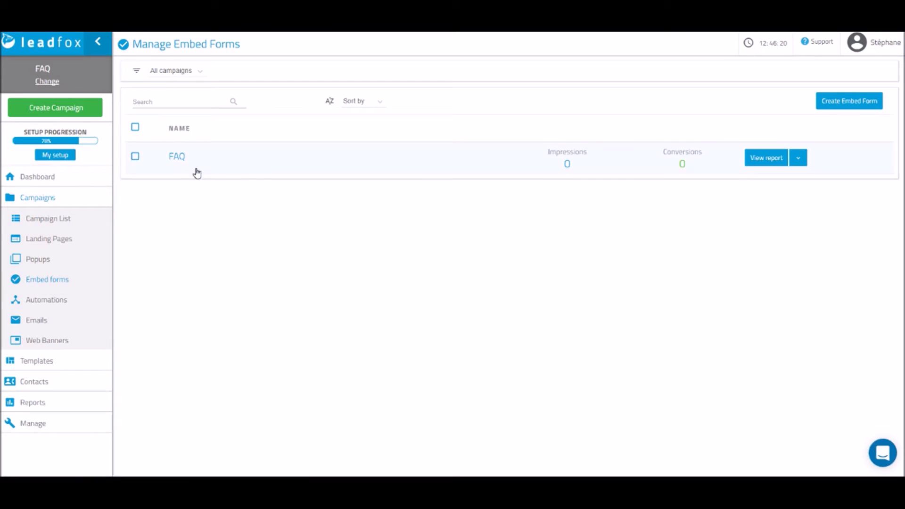
{"action": "left_click", "coordinate": [177, 159]}
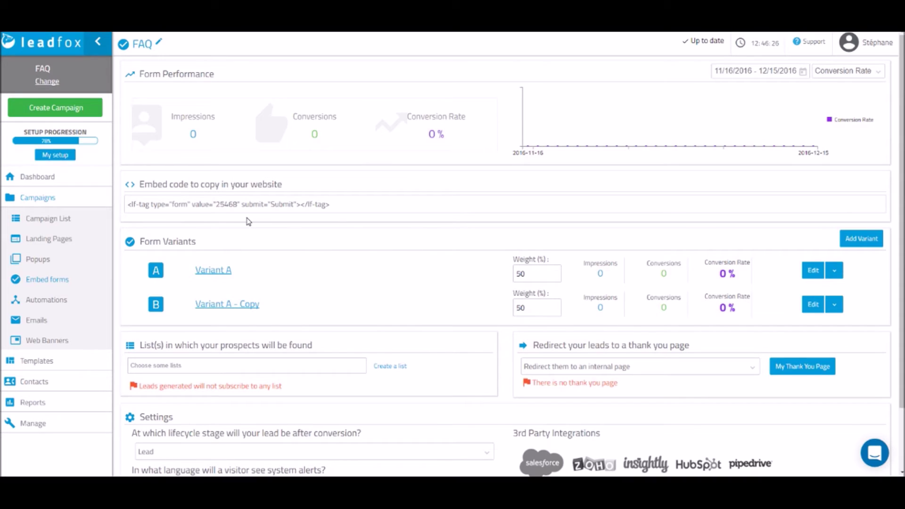
{"action": "left_click", "coordinate": [339, 209]}
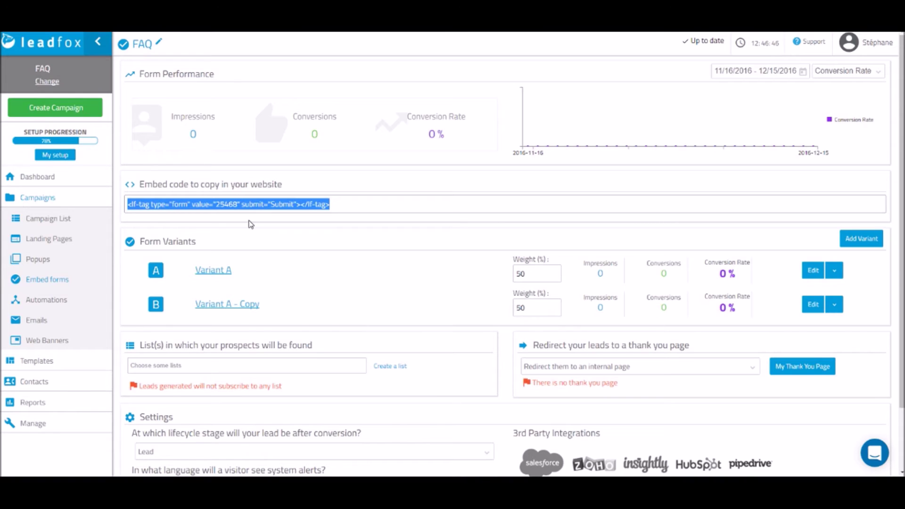
- Examine the FAQ form's lead settings and its thank you page redirect options without changing them
{"action": "scroll", "coordinate": [436, 332], "scroll_direction": "down", "scroll_amount": 3}
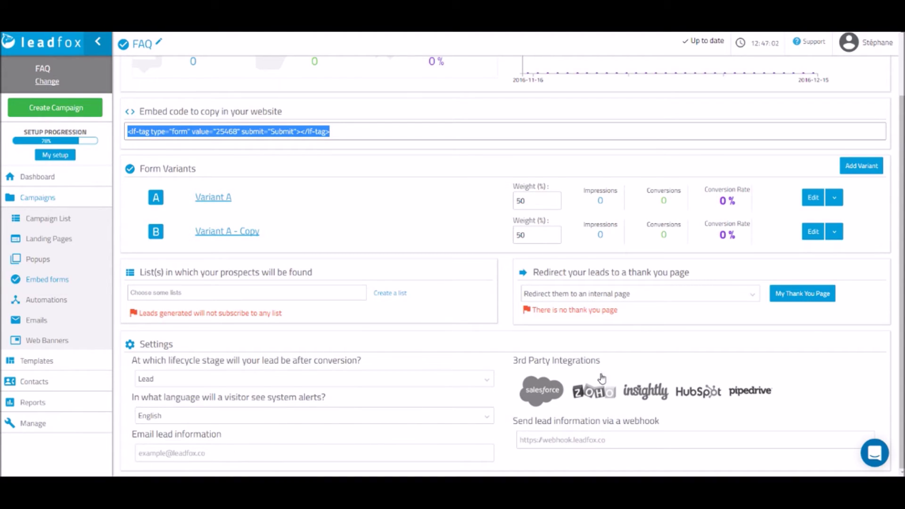
{"action": "left_click", "coordinate": [658, 295]}
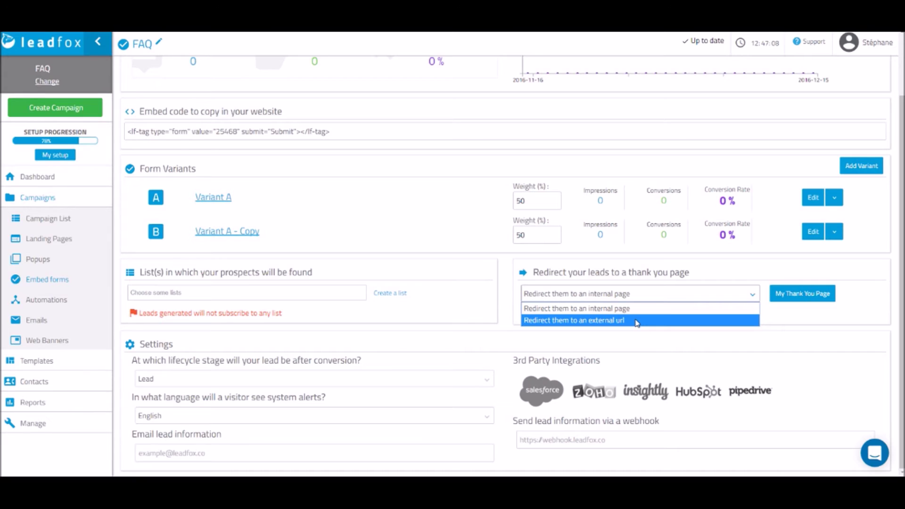
{"action": "left_click", "coordinate": [804, 326]}
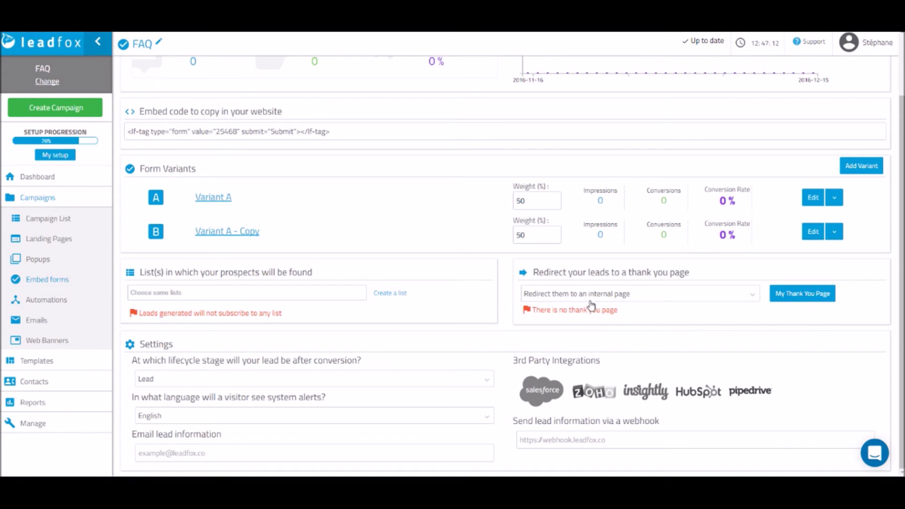
- Add the predefined Phone field to the form's Variant A, save the form, and select the embed code in the FAQ form overview
{"action": "left_click", "coordinate": [226, 203]}
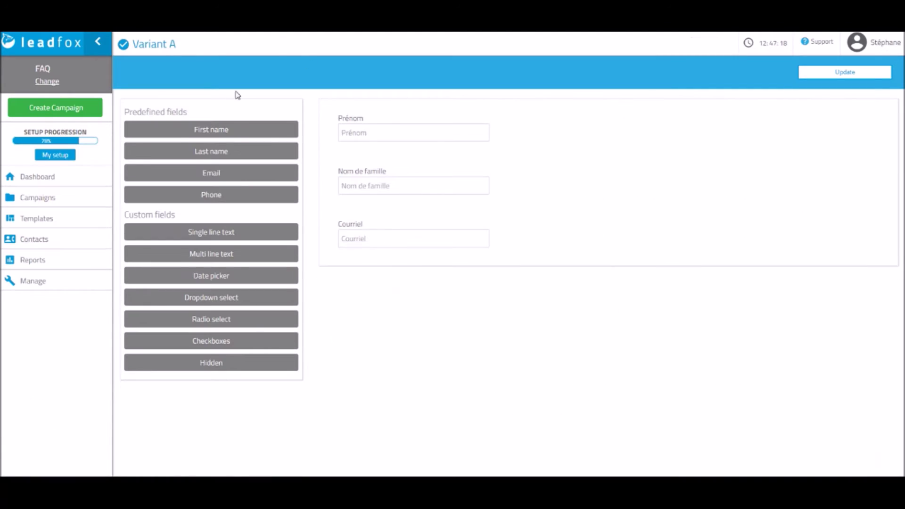
{"action": "left_click", "coordinate": [224, 201]}
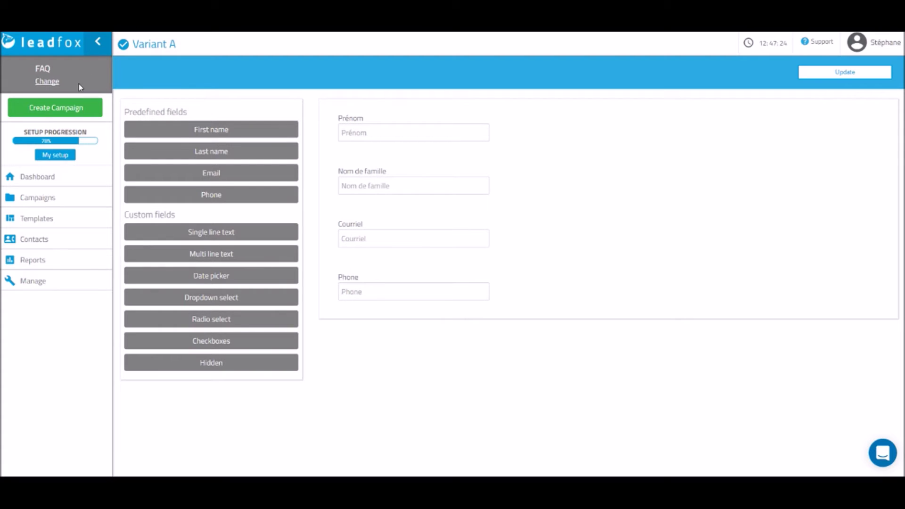
{"action": "left_click", "coordinate": [818, 72]}
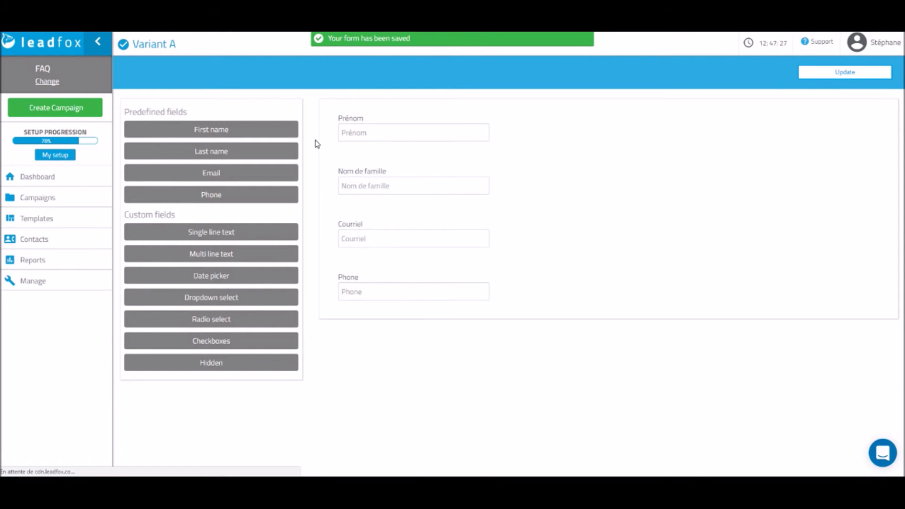
{"action": "left_click", "coordinate": [302, 204]}
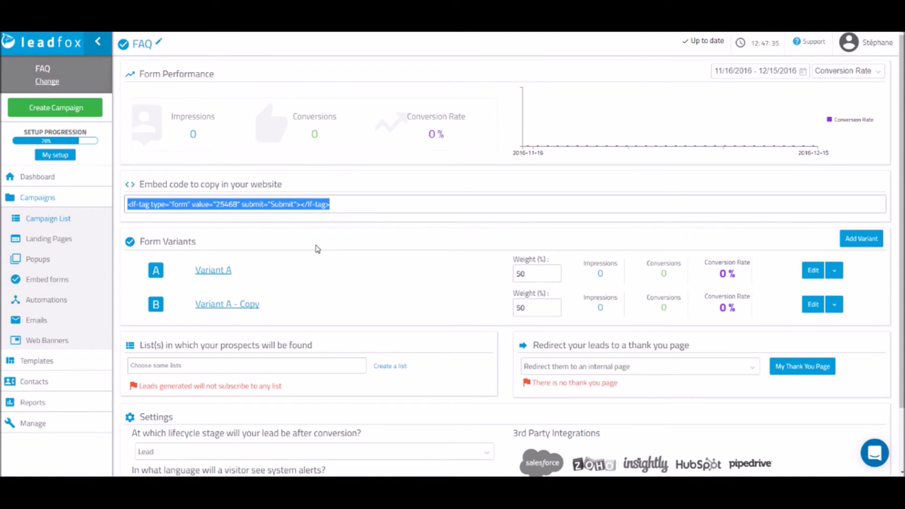
- Open the FAQ web banner's configuration and select its embed code
{"action": "left_click", "coordinate": [47, 340]}
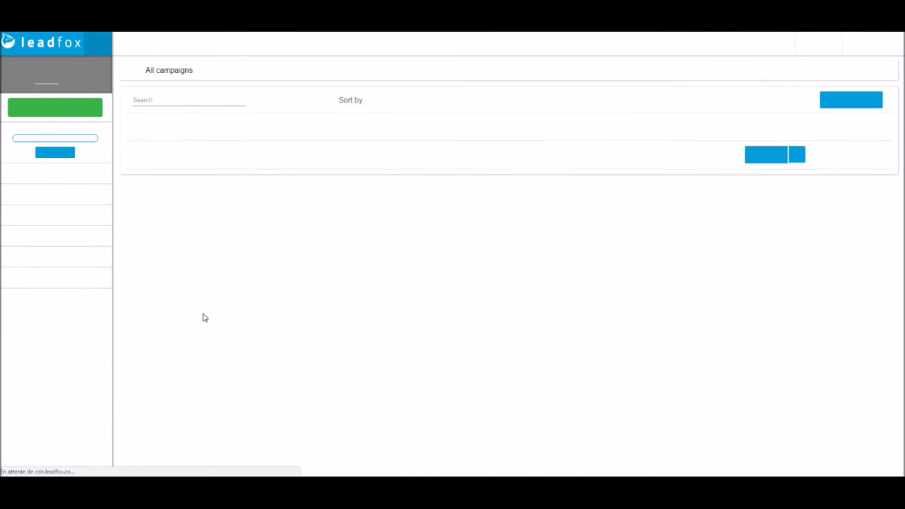
{"action": "left_click", "coordinate": [183, 157]}
{"action": "left_click", "coordinate": [183, 157]}
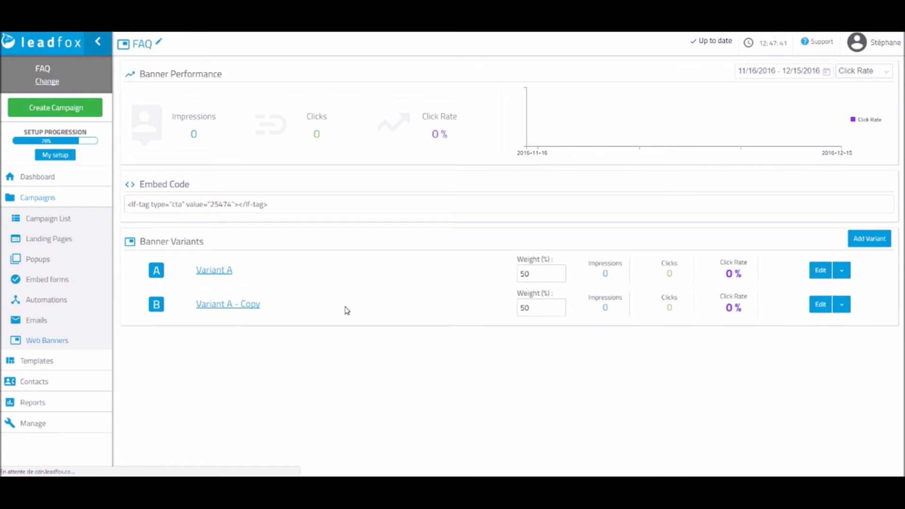
{"action": "left_click", "coordinate": [274, 211]}
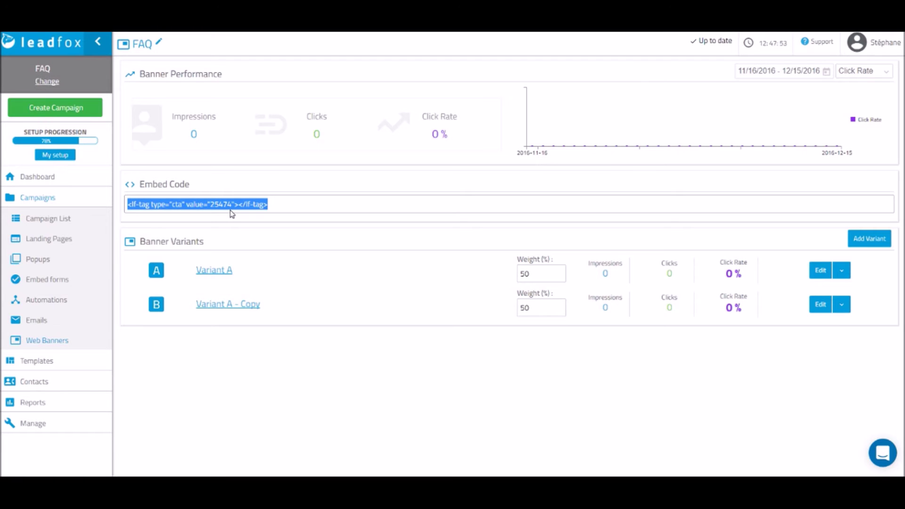
- Examine banner Variant A's picture library, link, link target and alt text settings, and return to the banner overview
{"action": "left_click", "coordinate": [221, 269]}
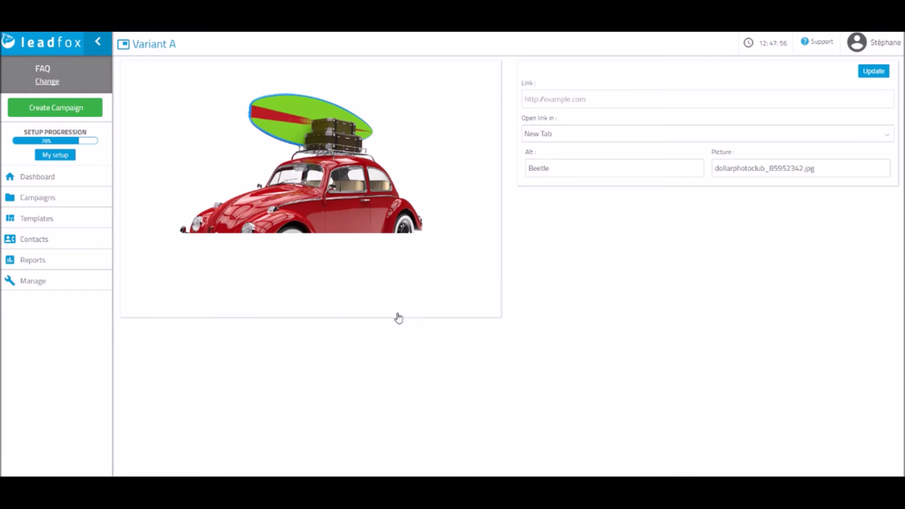
{"action": "left_click", "coordinate": [801, 171]}
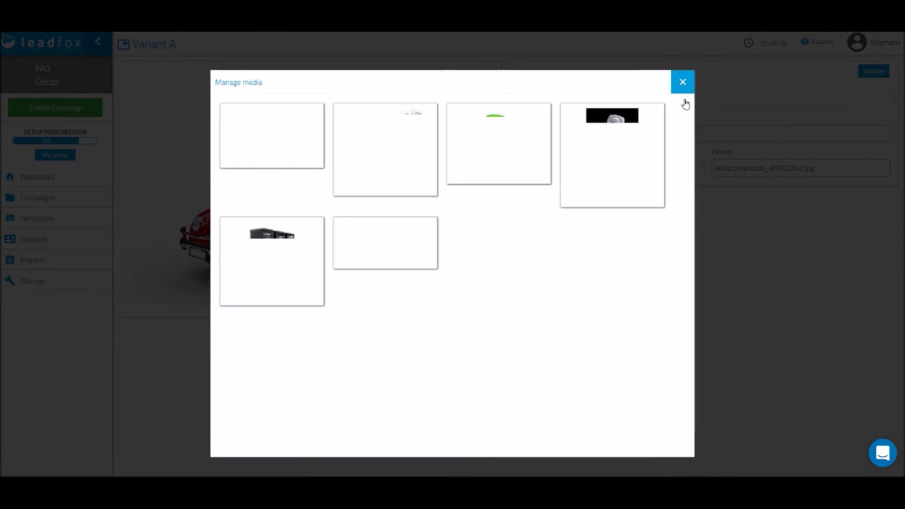
{"action": "left_click", "coordinate": [682, 88]}
{"action": "left_click", "coordinate": [558, 96]}
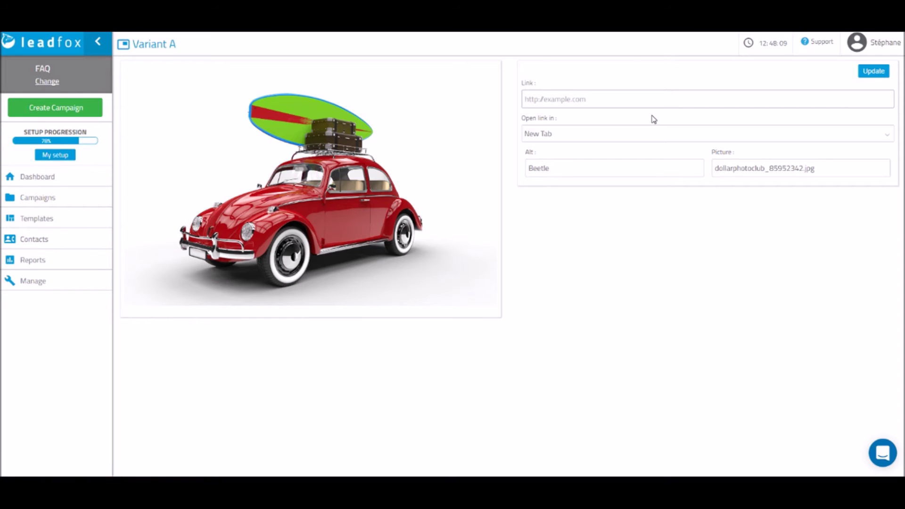
{"action": "left_click", "coordinate": [609, 135]}
{"action": "left_click", "coordinate": [585, 235]}
{"action": "left_click", "coordinate": [560, 171]}
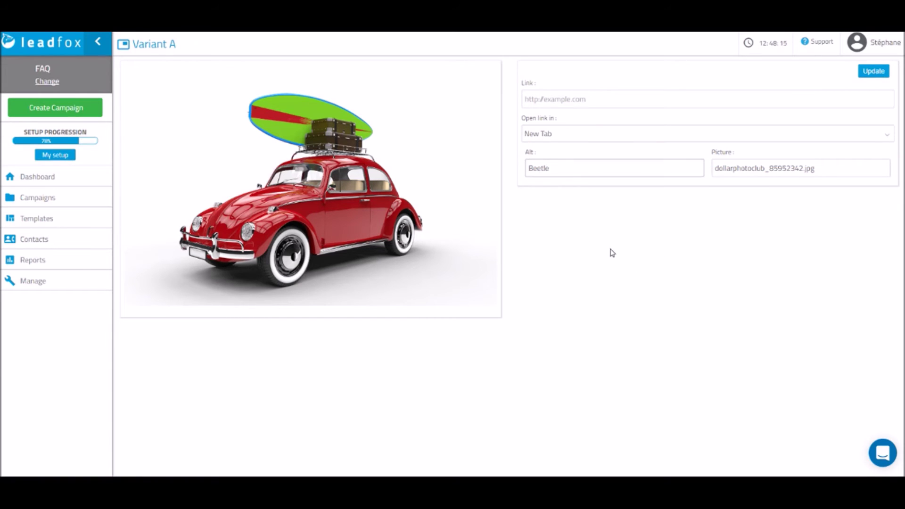
{"action": "left_click", "coordinate": [97, 47]}
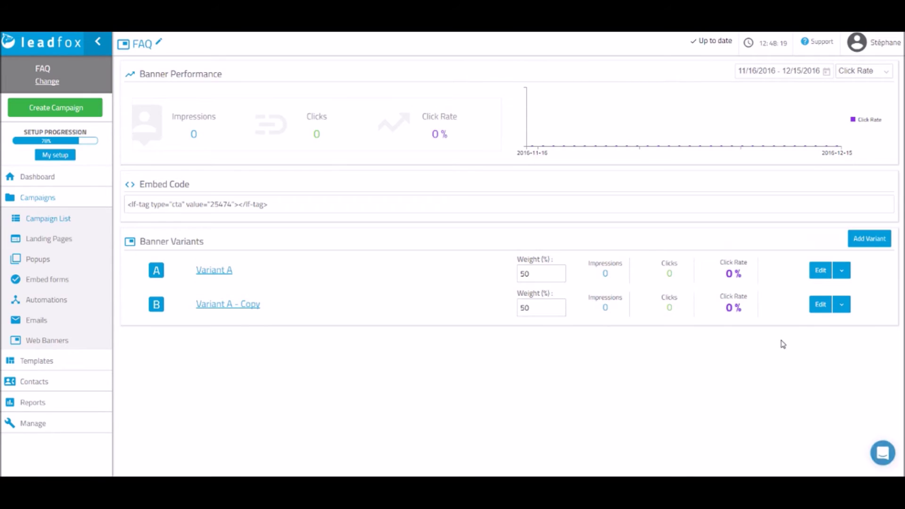
- Duplicate the banner's Variant A - Copy and set the new variant's weight to 33%
{"action": "left_click", "coordinate": [841, 305]}
{"action": "left_click", "coordinate": [838, 334]}
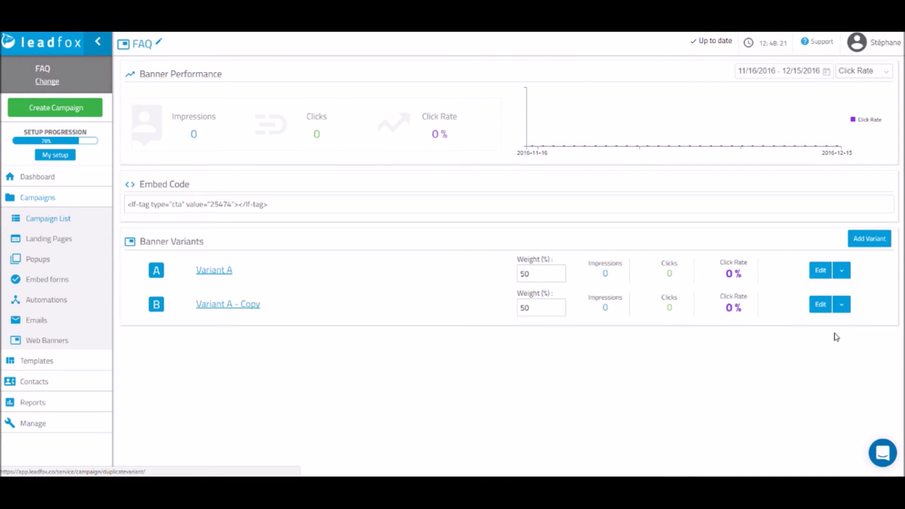
{"action": "double_click", "coordinate": [524, 341]}
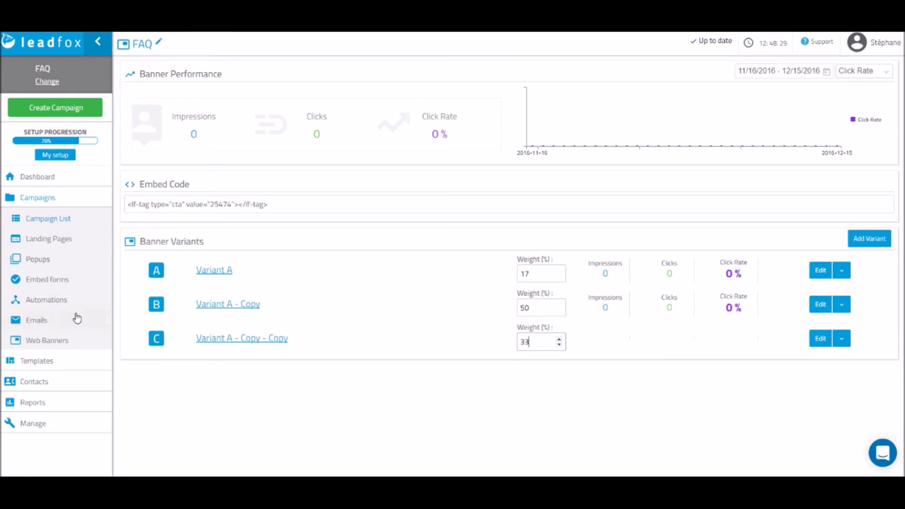
- Open the FAQ email's configuration and examine its RSS sending schedule, recurrence options and available contact lists
{"action": "left_click", "coordinate": [47, 320]}
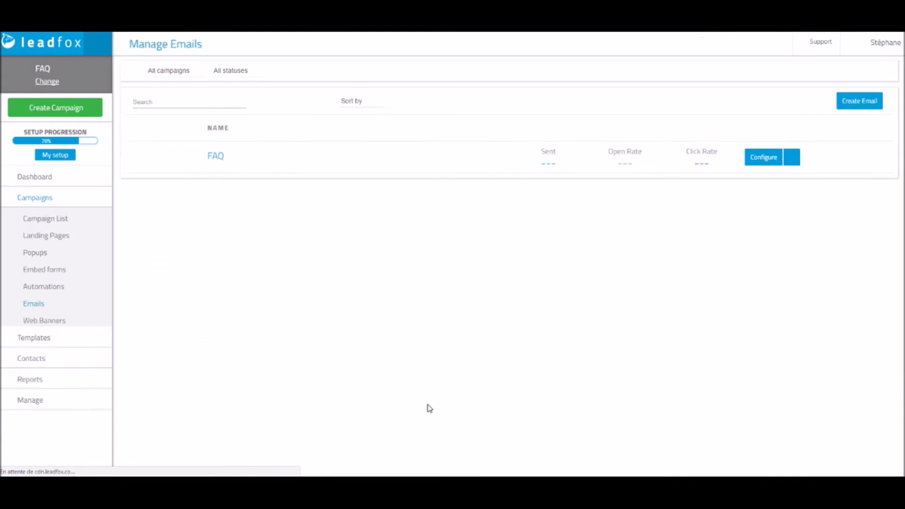
{"action": "left_click", "coordinate": [218, 157]}
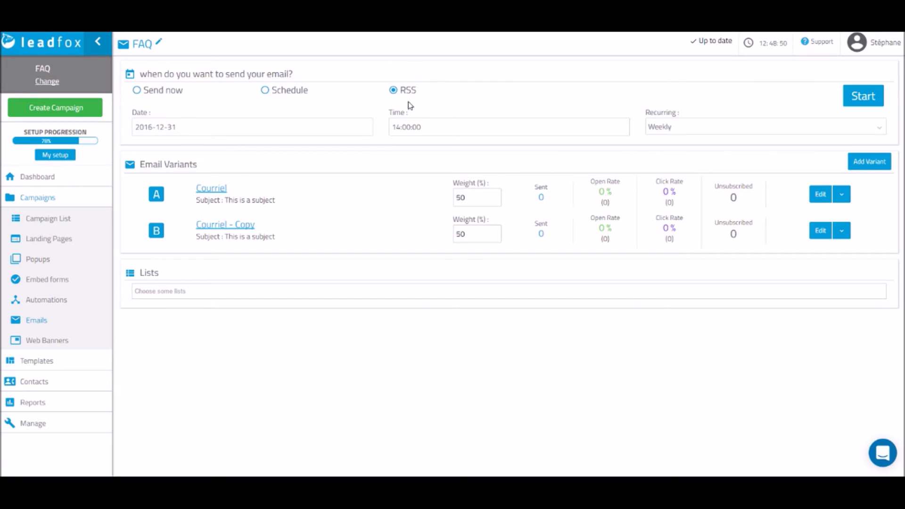
{"action": "left_click", "coordinate": [697, 127]}
{"action": "left_click", "coordinate": [154, 289]}
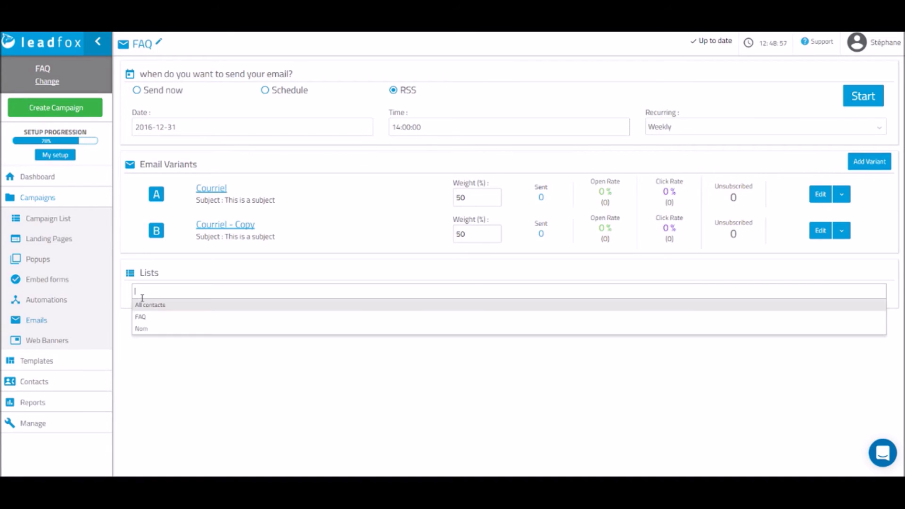
{"action": "left_click", "coordinate": [273, 275]}
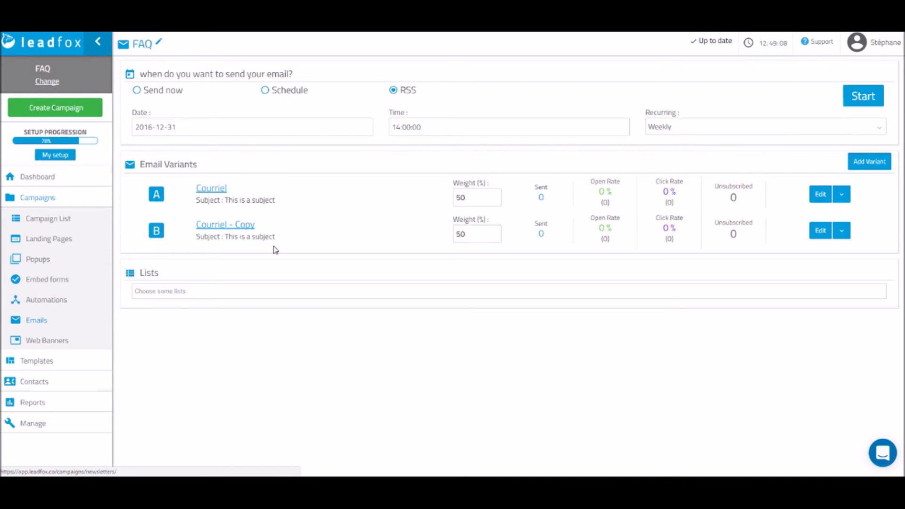
- Open the Courriel email variant in the editor and examine its sender email, sender name, subject and unsubscription text fields
{"action": "left_click", "coordinate": [209, 189]}
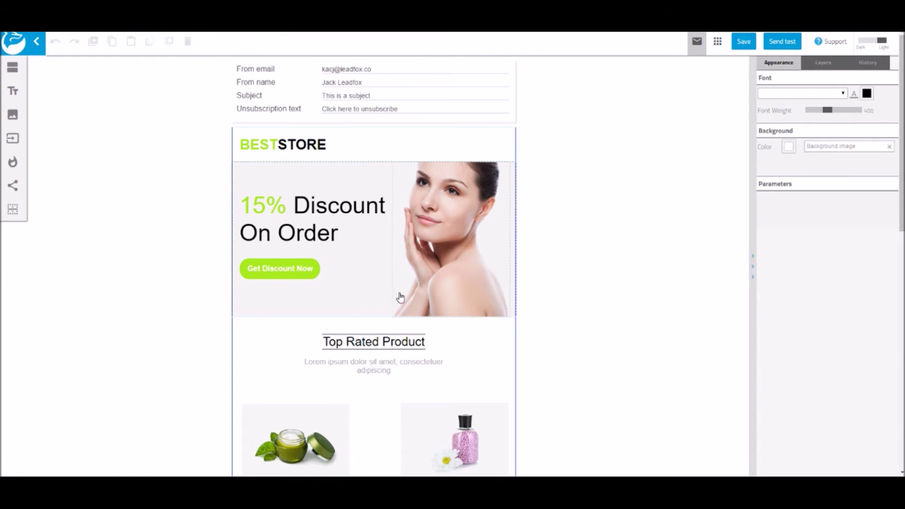
{"action": "left_click", "coordinate": [377, 67]}
{"action": "left_click", "coordinate": [384, 83]}
{"action": "left_click", "coordinate": [379, 94]}
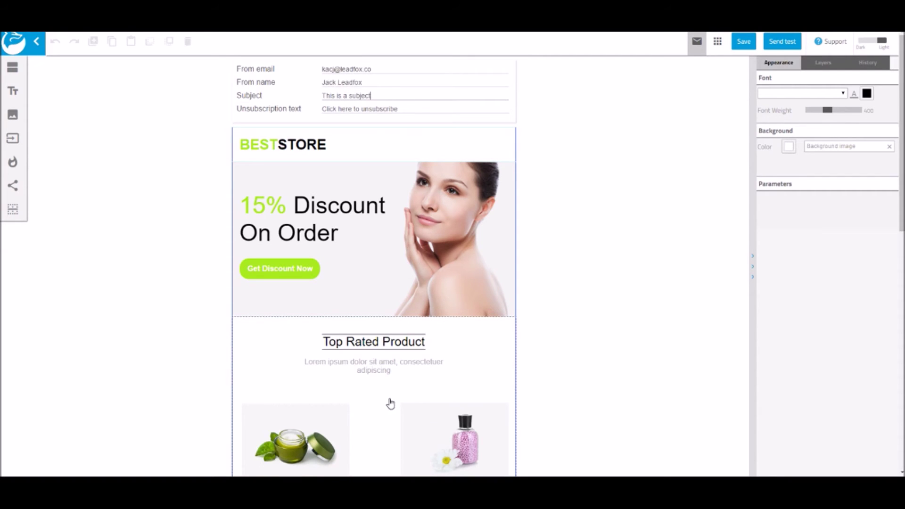
{"action": "left_click", "coordinate": [405, 108]}
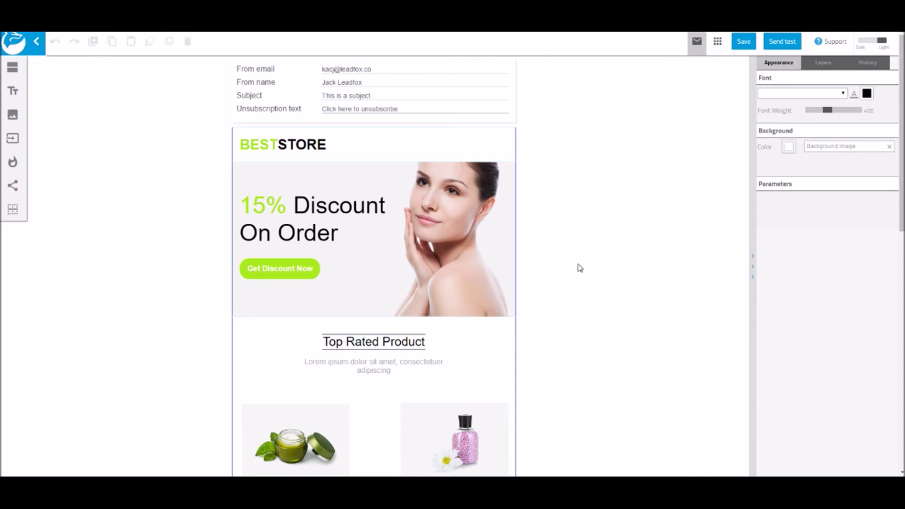
- Examine the email editor's option for saving the design as a template, and return to the FAQ email's overview
{"action": "left_click", "coordinate": [716, 44]}
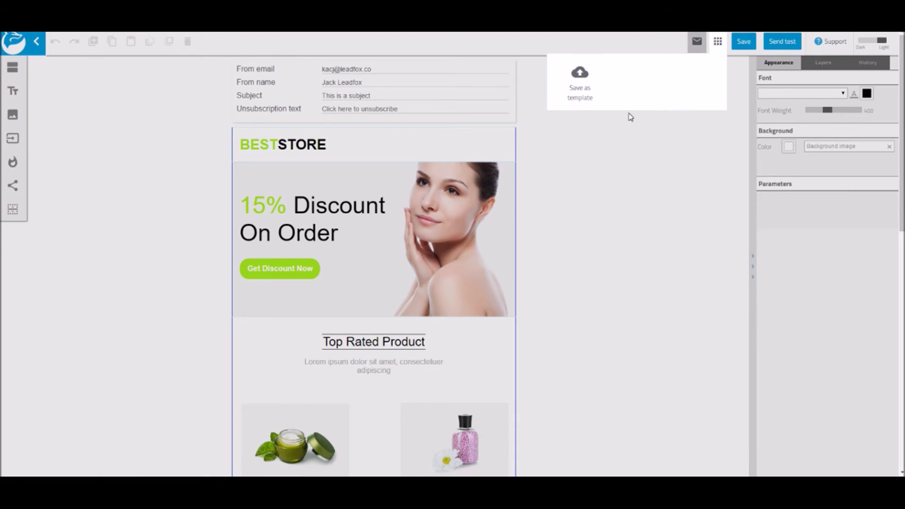
{"action": "left_click", "coordinate": [608, 182]}
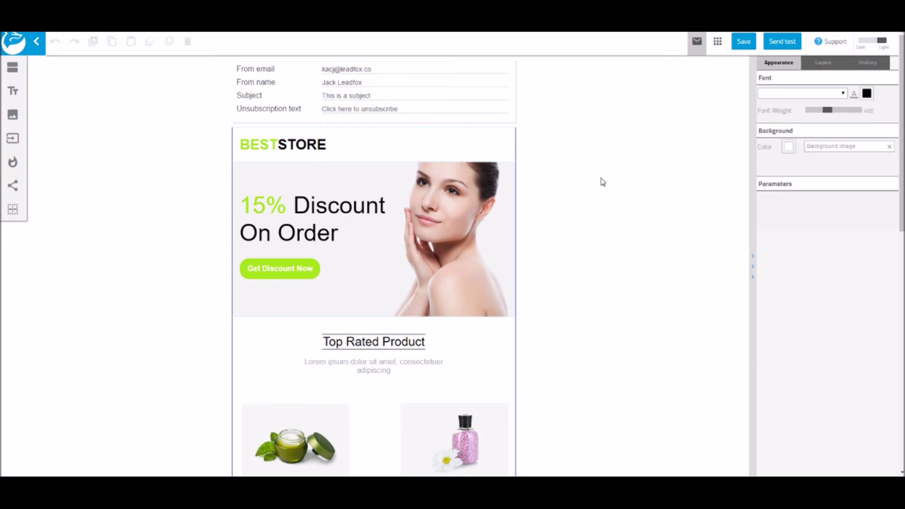
{"action": "left_click", "coordinate": [36, 42]}
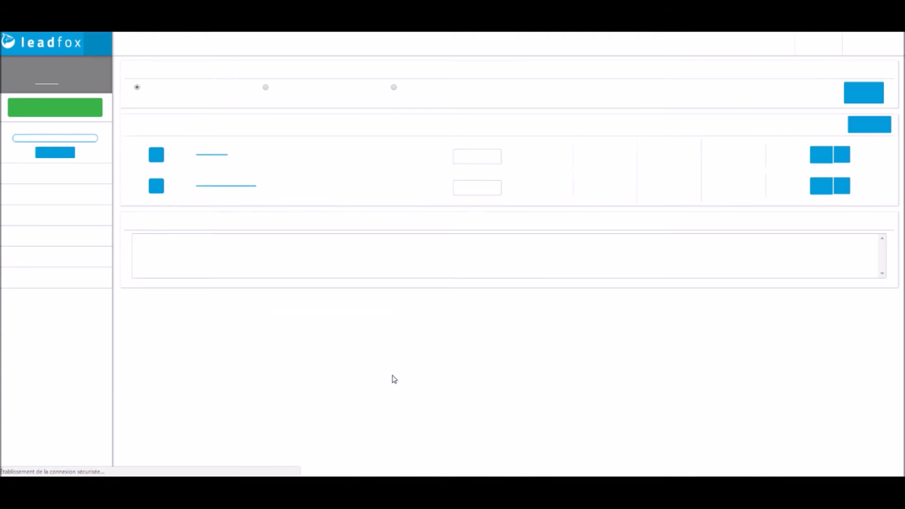
- Duplicate the Courriel - Copy email variant and set the new variant's weight to 2%
{"action": "left_click", "coordinate": [841, 232]}
{"action": "left_click", "coordinate": [836, 257]}
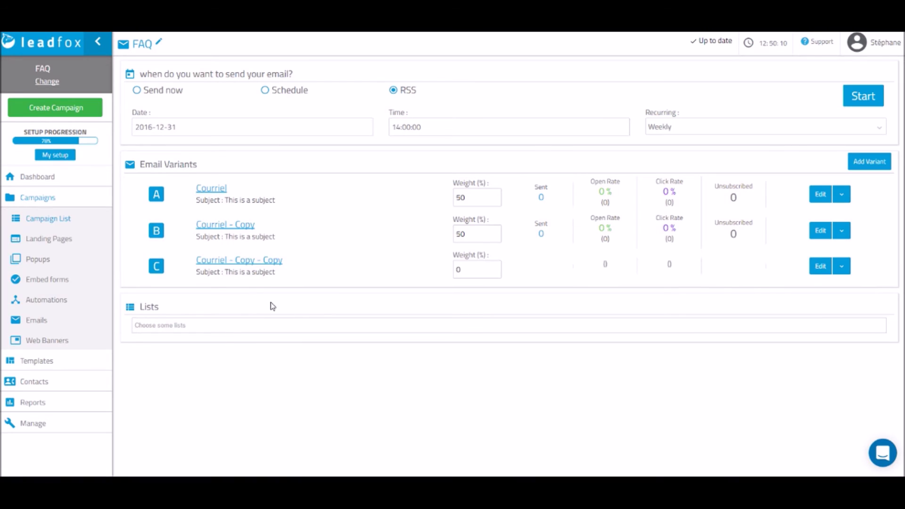
{"action": "double_click", "coordinate": [458, 269]}
{"action": "type", "text": "2"}
- Create an automation linked to the Démonstration campaign and name it FAQ
{"action": "left_click", "coordinate": [66, 302]}
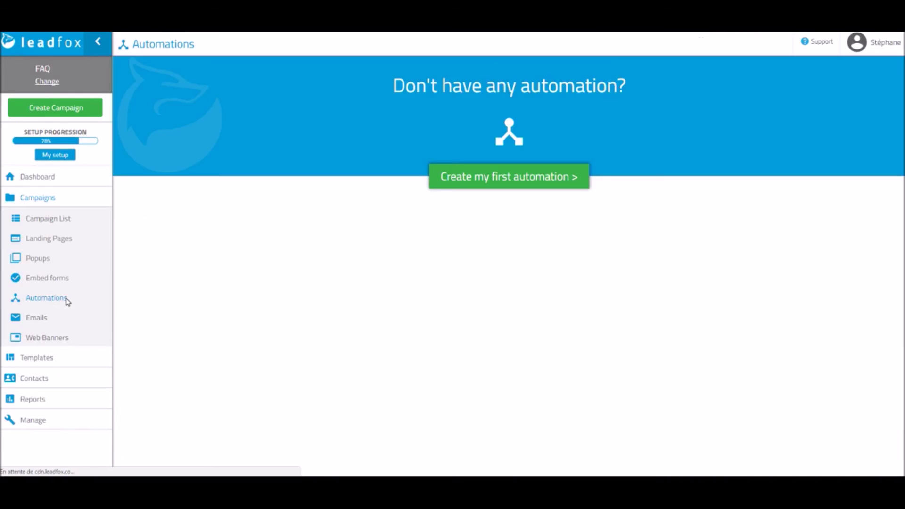
{"action": "left_click", "coordinate": [521, 178]}
{"action": "left_click", "coordinate": [438, 214]}
{"action": "left_click", "coordinate": [419, 248]}
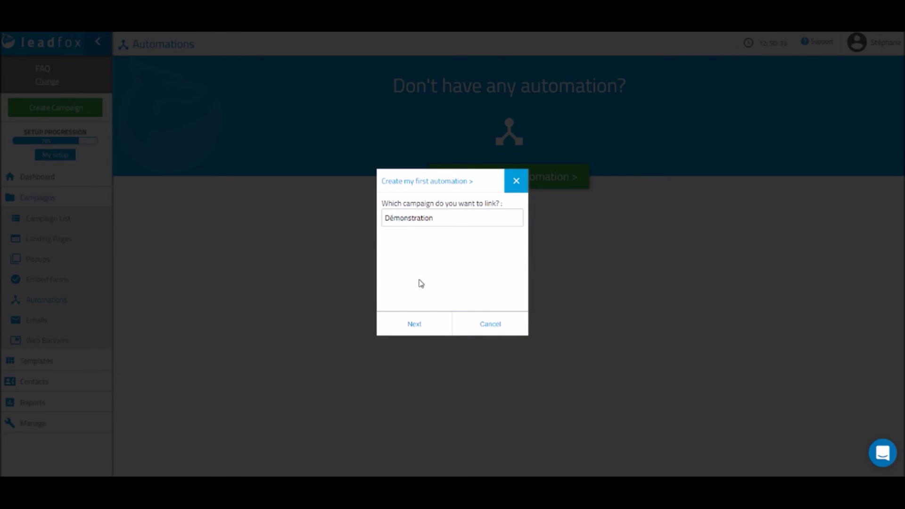
{"action": "left_click", "coordinate": [407, 333]}
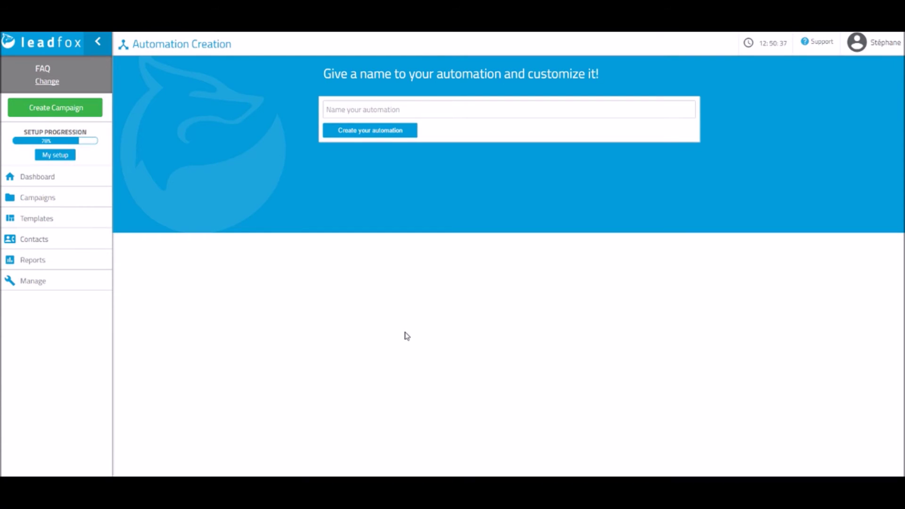
{"action": "left_click", "coordinate": [361, 110]}
{"action": "left_click", "coordinate": [362, 109]}
{"action": "left_click", "coordinate": [353, 124]}
{"action": "left_click", "coordinate": [353, 131]}
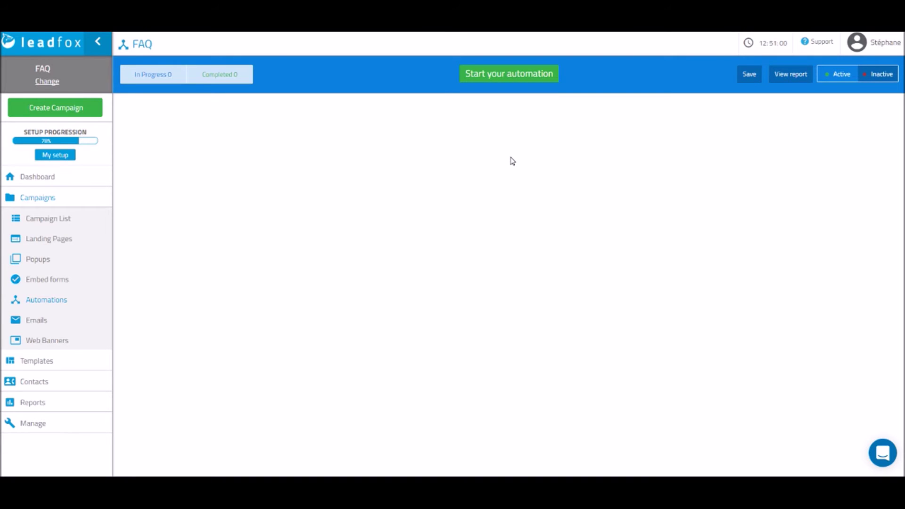
- Start the automation with a Subscribed trigger for the FAQ contact list
{"action": "left_click", "coordinate": [502, 76]}
{"action": "left_click", "coordinate": [519, 107]}
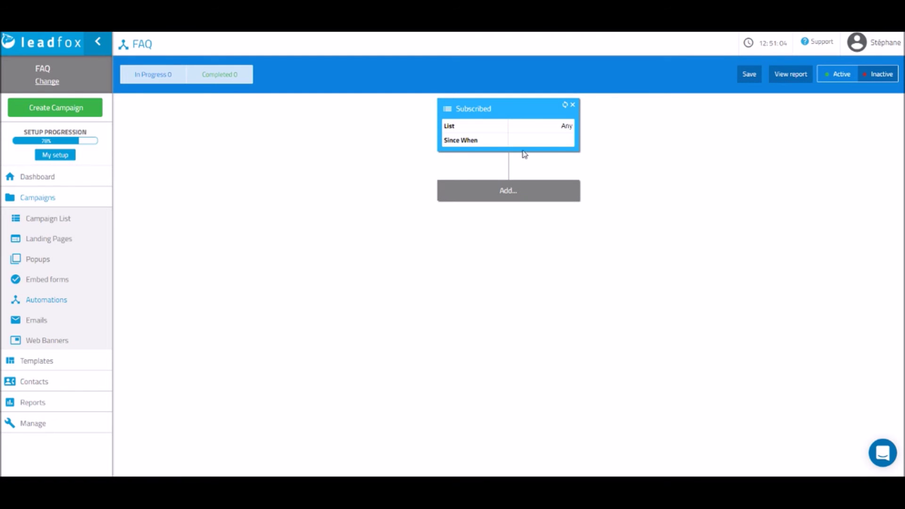
{"action": "left_click", "coordinate": [554, 132]}
{"action": "left_click", "coordinate": [424, 235]}
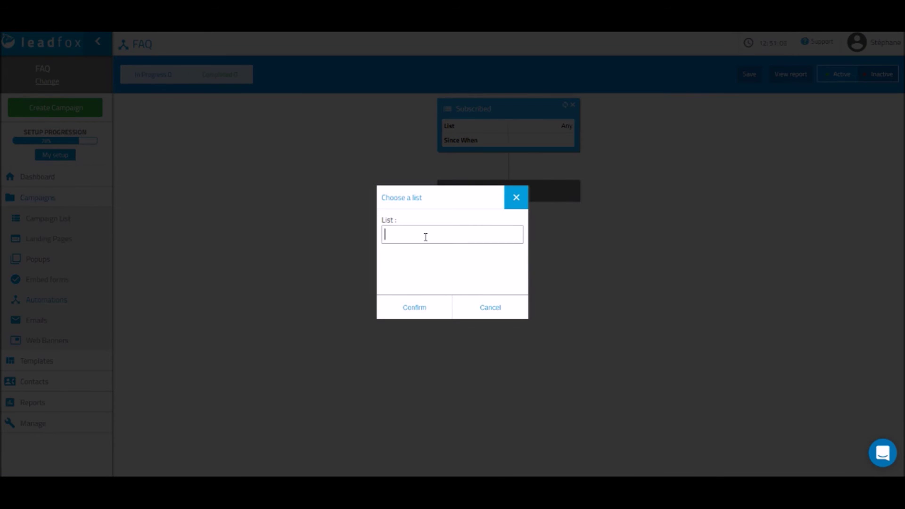
{"action": "left_click", "coordinate": [411, 277]}
{"action": "left_click", "coordinate": [414, 307]}
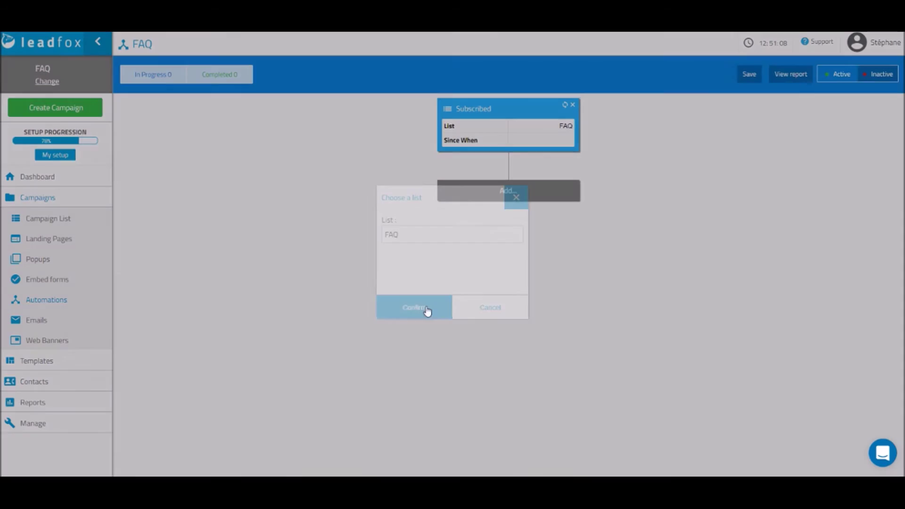
- Add a Send Email action below the Subscribed trigger that sends the FAQ email
{"action": "left_click", "coordinate": [533, 199]}
{"action": "left_click", "coordinate": [495, 274]}
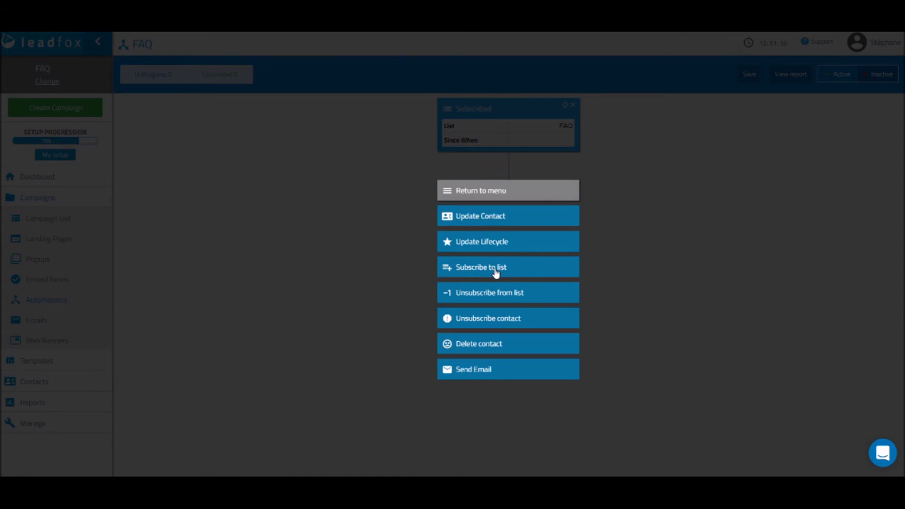
{"action": "left_click", "coordinate": [491, 369]}
{"action": "left_click", "coordinate": [544, 207]}
{"action": "left_click", "coordinate": [441, 246]}
{"action": "left_click", "coordinate": [434, 263]}
{"action": "left_click", "coordinate": [418, 343]}
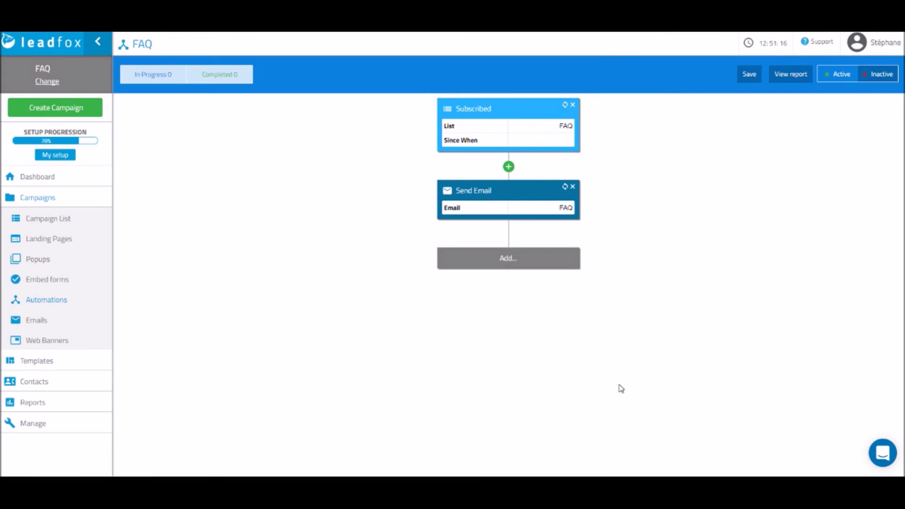
- Add a delay after the Send Email action, with the scale set to Day and a time-lapse of 3
{"action": "left_click", "coordinate": [528, 259]}
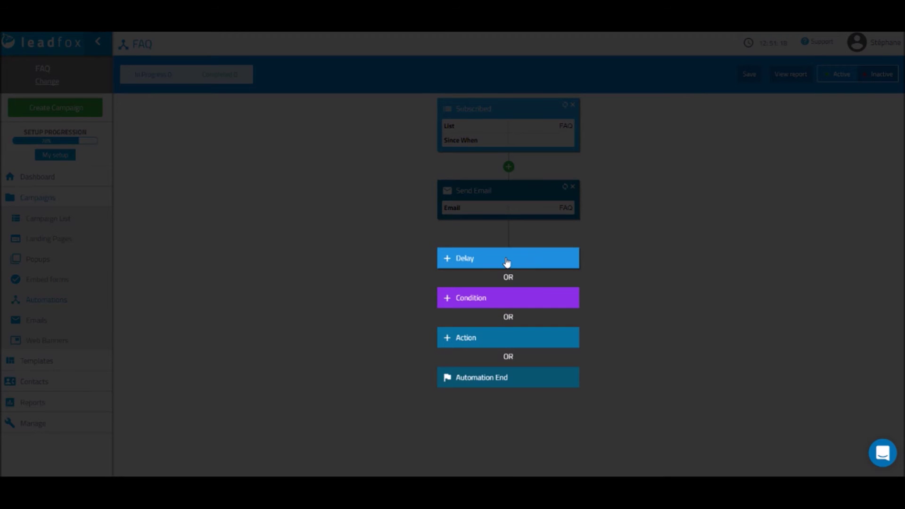
{"action": "left_click", "coordinate": [506, 261]}
{"action": "left_click", "coordinate": [508, 289]}
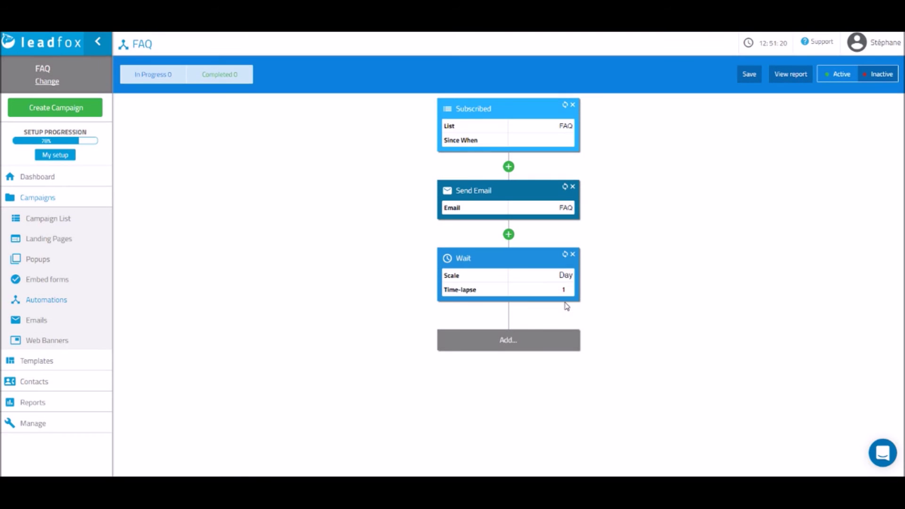
{"action": "left_click", "coordinate": [567, 275]}
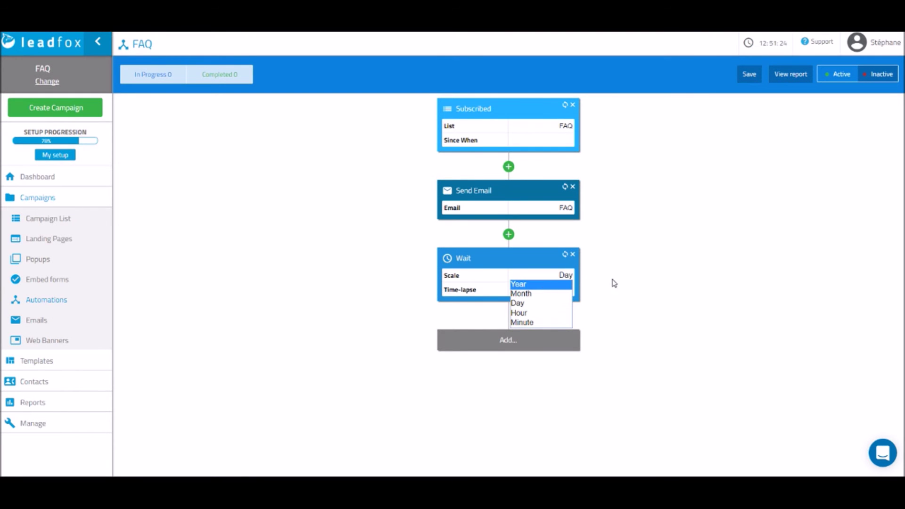
{"action": "left_click", "coordinate": [545, 303]}
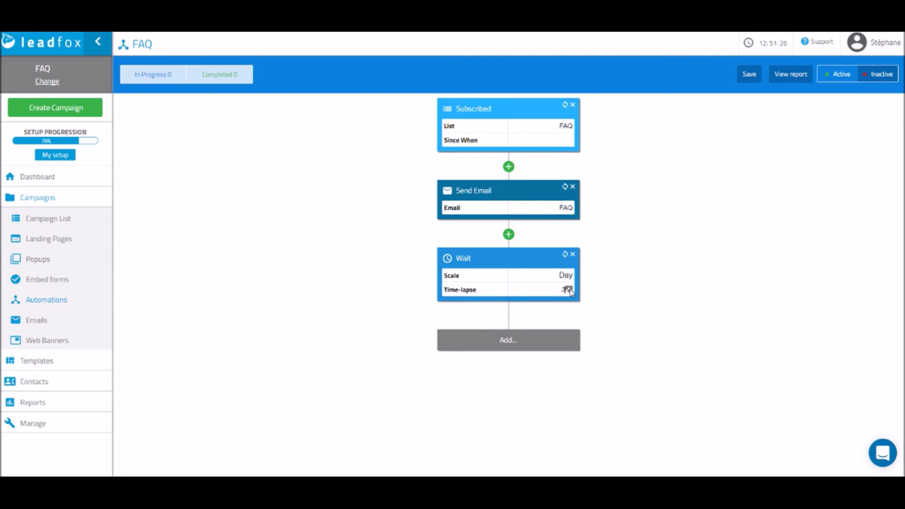
- Add an Email opened condition after the delay and have it check the FAQ email
{"action": "left_click", "coordinate": [545, 340]}
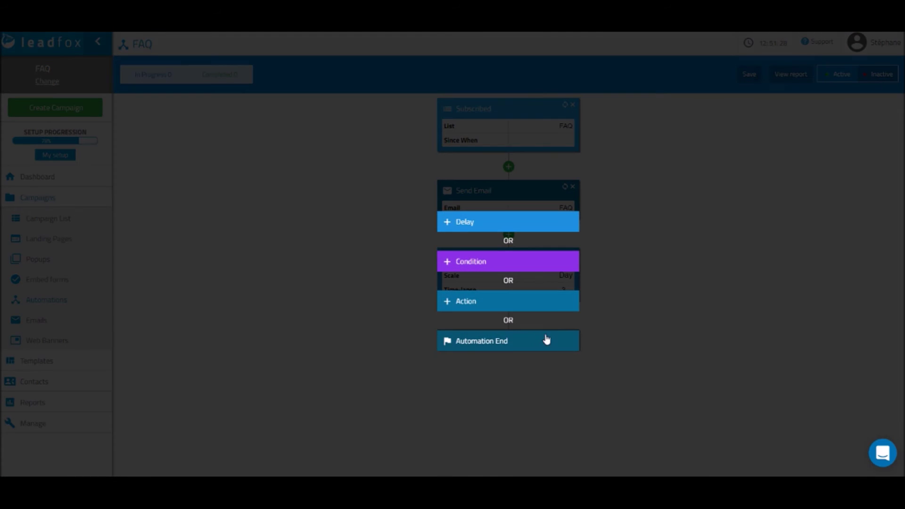
{"action": "left_click", "coordinate": [536, 267]}
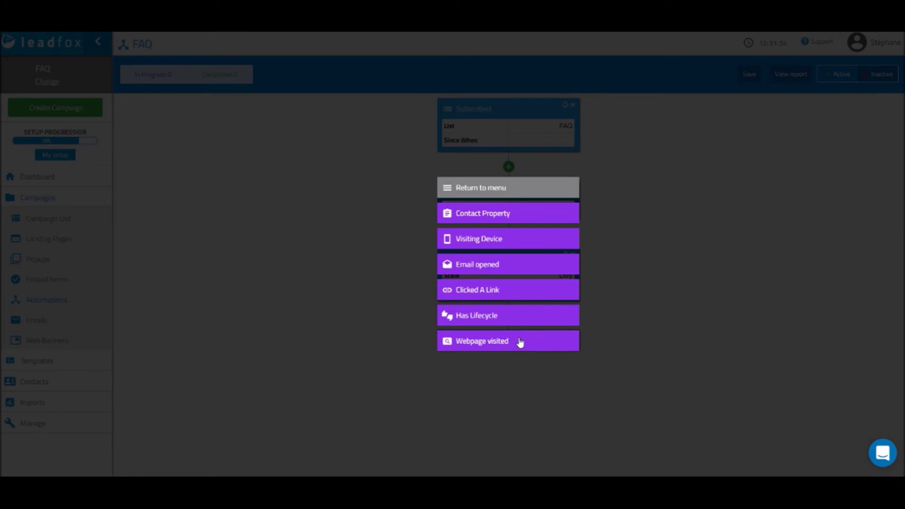
{"action": "left_click", "coordinate": [509, 268]}
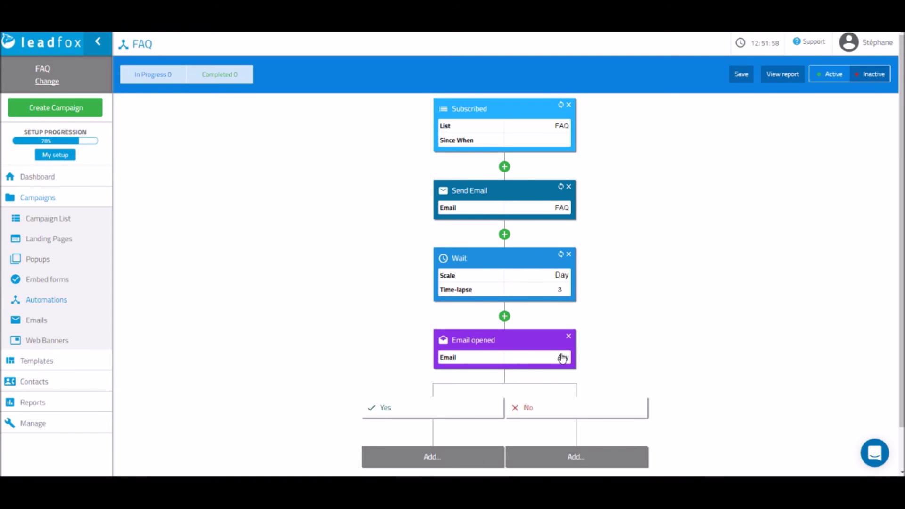
{"action": "left_click", "coordinate": [533, 349]}
{"action": "left_click", "coordinate": [473, 236]}
{"action": "left_click", "coordinate": [450, 263]}
{"action": "left_click", "coordinate": [441, 302]}
- Examine the actions available for the Yes branch of the Email opened condition
{"action": "scroll", "coordinate": [644, 313], "scroll_direction": "down", "scroll_amount": 1}
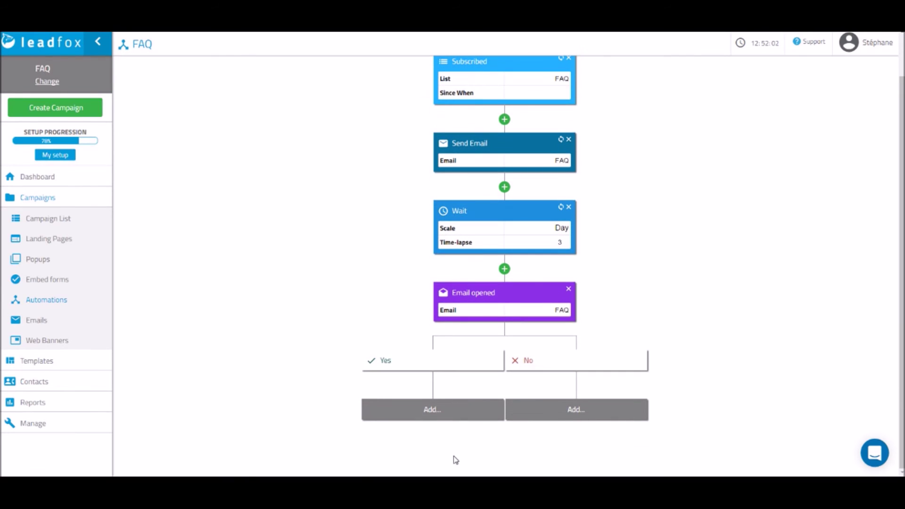
{"action": "left_click", "coordinate": [446, 408]}
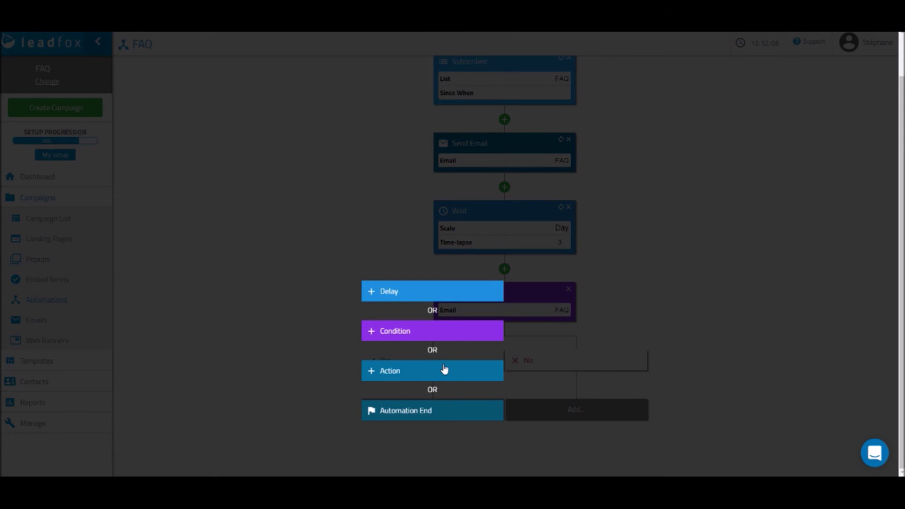
{"action": "left_click", "coordinate": [442, 369]}
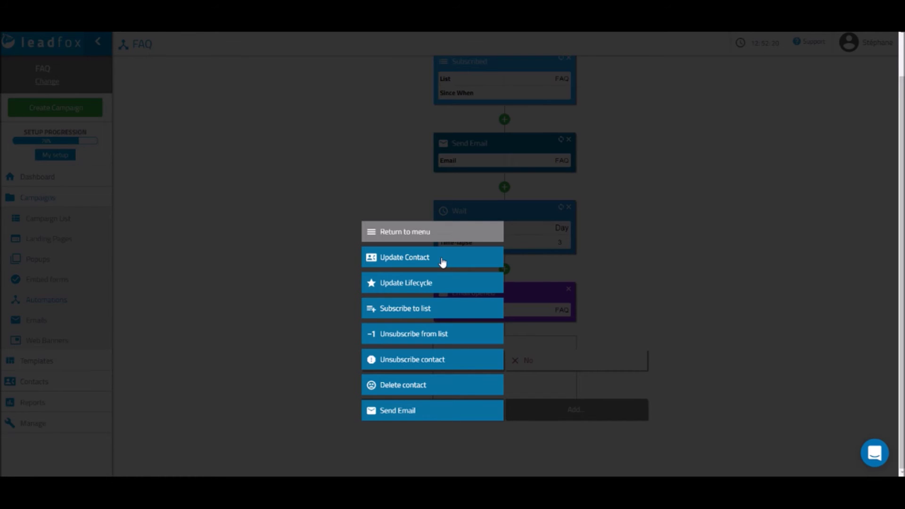
{"action": "left_click", "coordinate": [303, 264]}
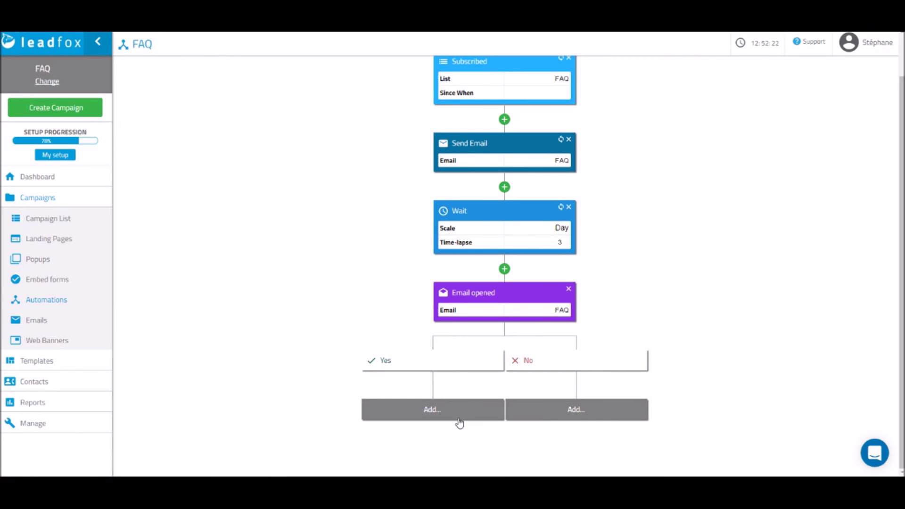
- Add a Contact Property condition to the Yes branch and set its property to Site web
{"action": "left_click", "coordinate": [451, 411]}
{"action": "left_click", "coordinate": [441, 336]}
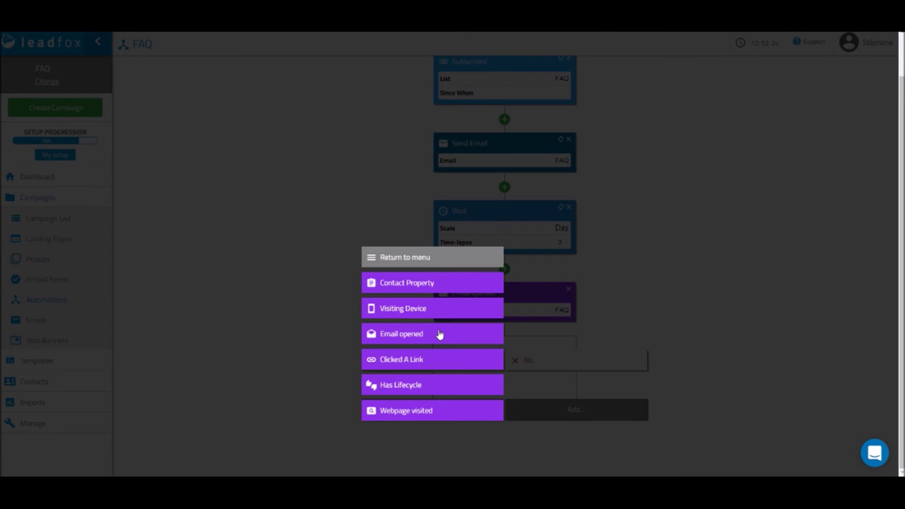
{"action": "left_click", "coordinate": [460, 285]}
{"action": "scroll", "coordinate": [294, 402], "scroll_direction": "down", "scroll_amount": 3}
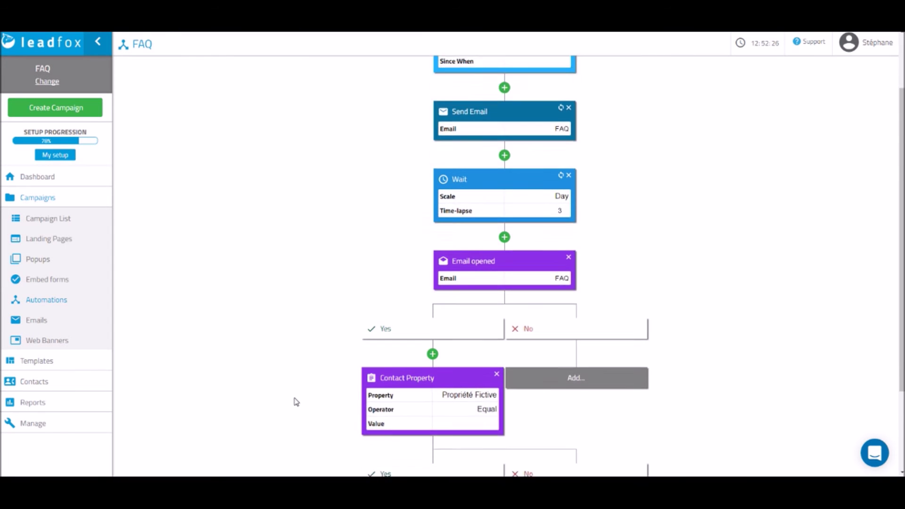
{"action": "left_click", "coordinate": [473, 283]}
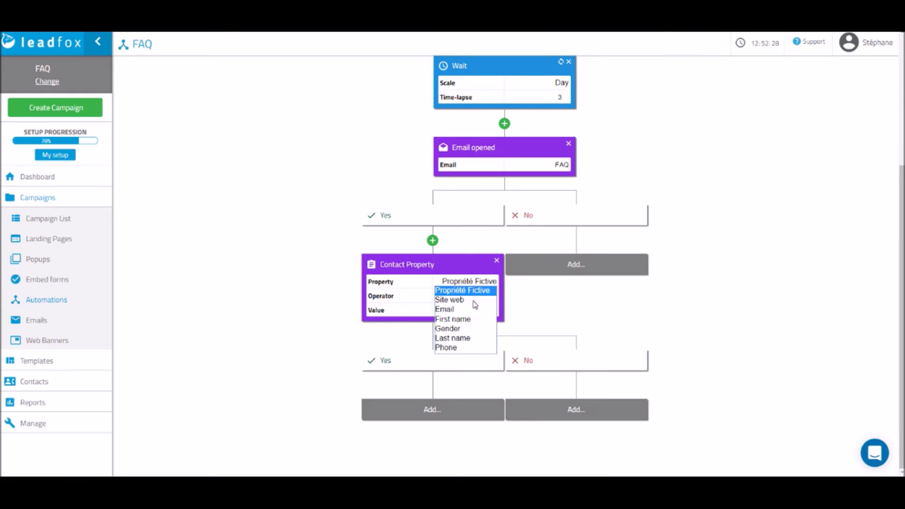
{"action": "left_click", "coordinate": [451, 301]}
{"action": "left_click", "coordinate": [457, 312]}
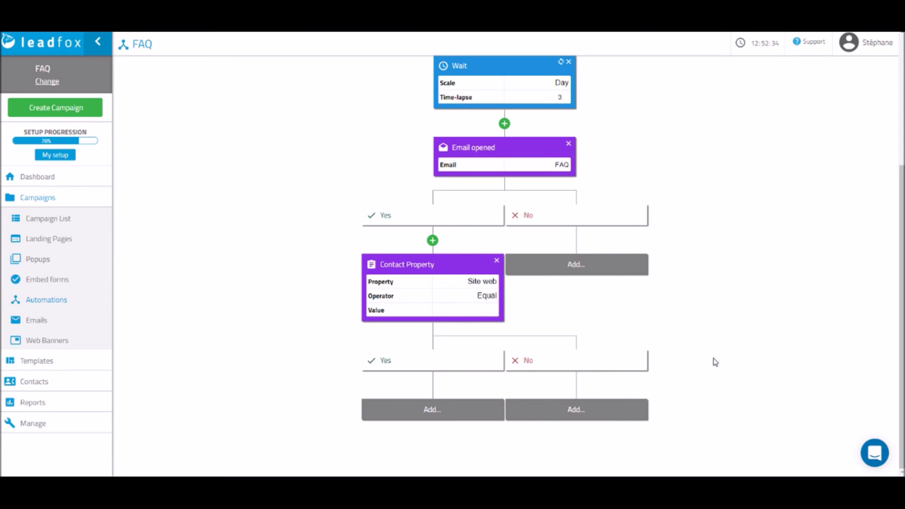
- End the automation on the No branch of the Email opened condition
{"action": "scroll", "coordinate": [676, 333], "scroll_direction": "up", "scroll_amount": 1}
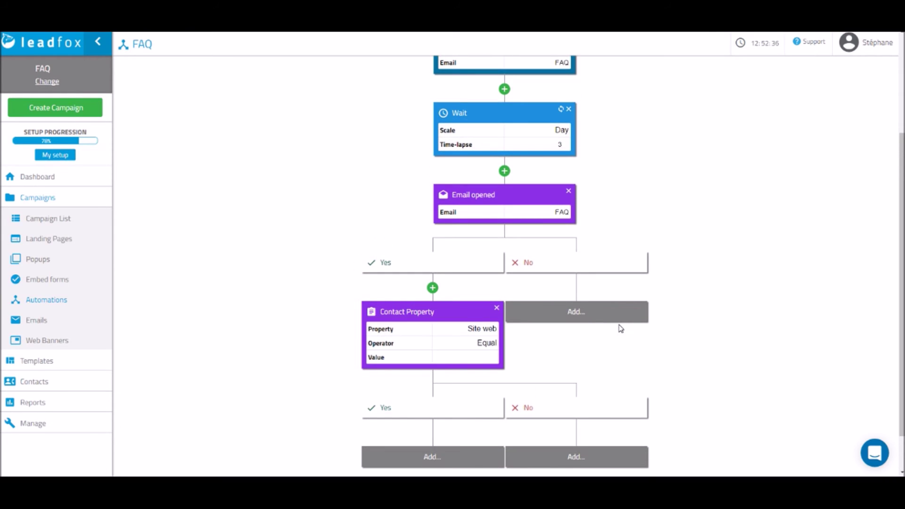
{"action": "left_click", "coordinate": [621, 316]}
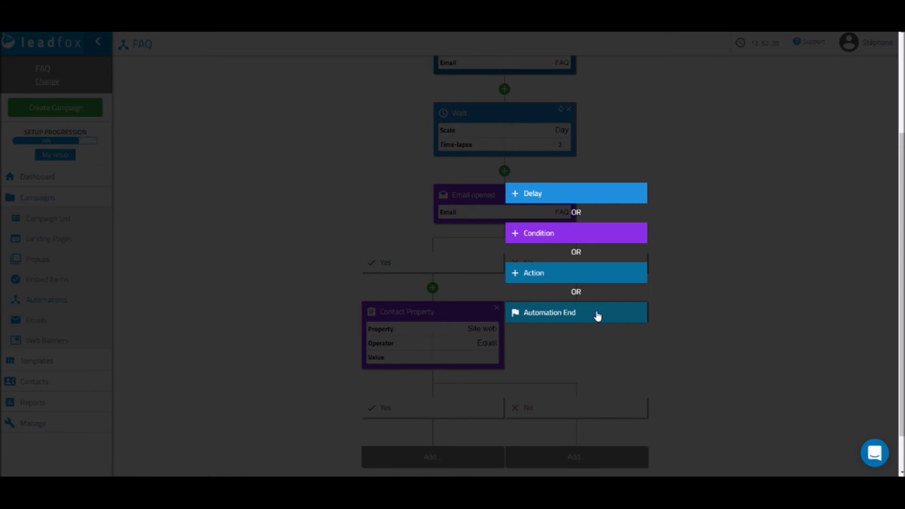
{"action": "left_click", "coordinate": [597, 316]}
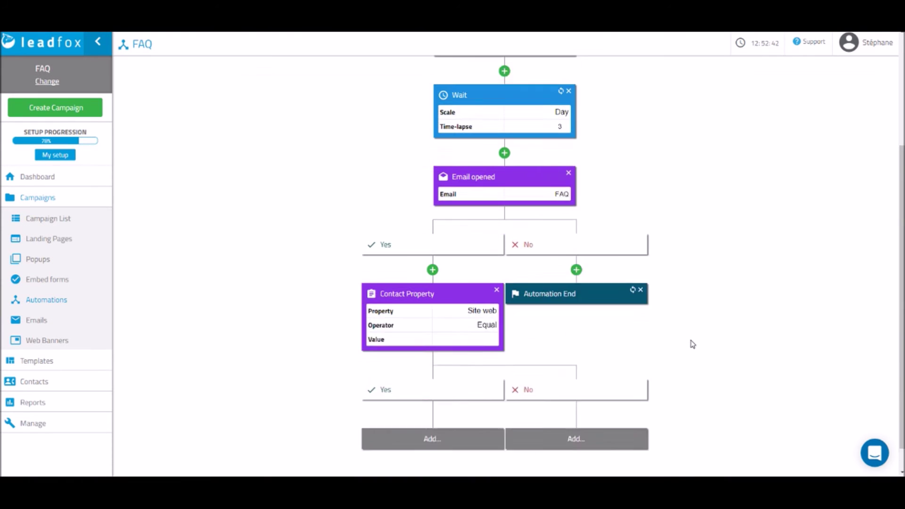
- Look through the Templates section, and open the contact lists
{"action": "scroll", "coordinate": [179, 369], "scroll_direction": "up", "scroll_amount": 4}
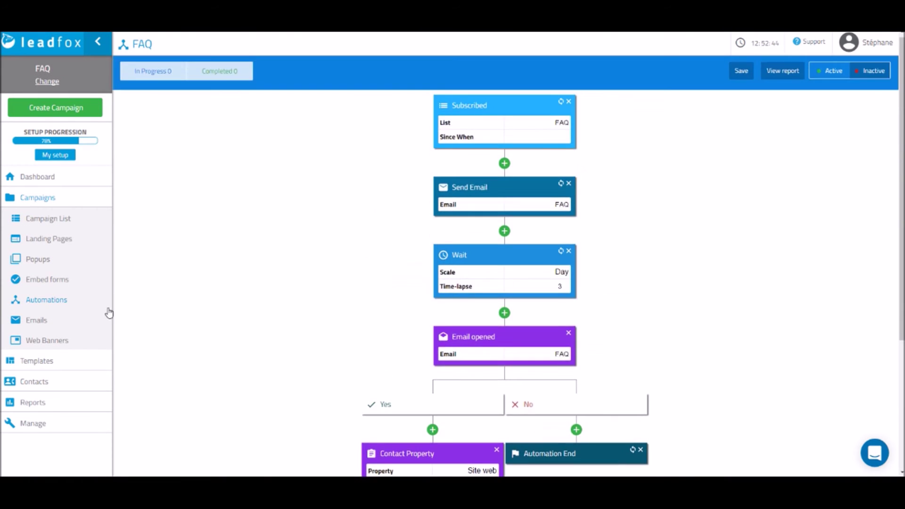
{"action": "left_click", "coordinate": [49, 365]}
{"action": "left_click", "coordinate": [489, 71]}
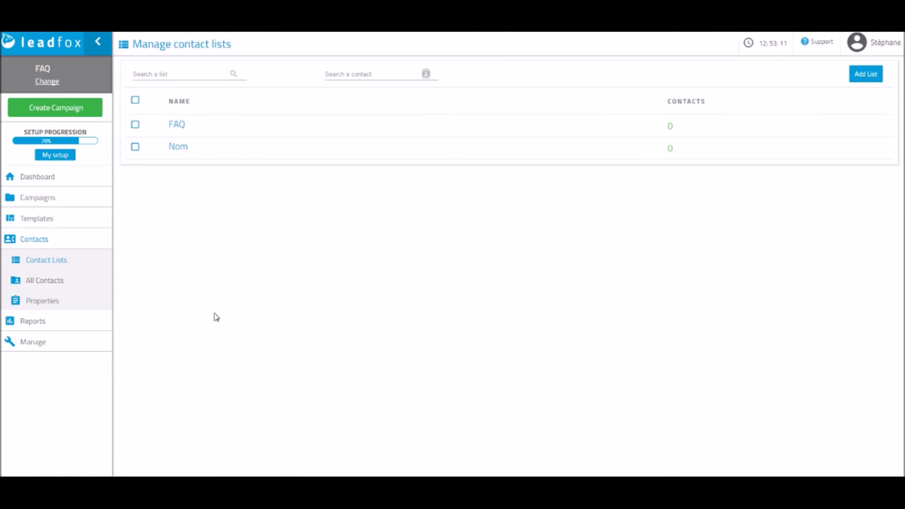
- Create a contact list called "Name of a list"
{"action": "left_click", "coordinate": [862, 75]}
{"action": "left_click", "coordinate": [427, 221]}
{"action": "type", "text": "Name of a list"}
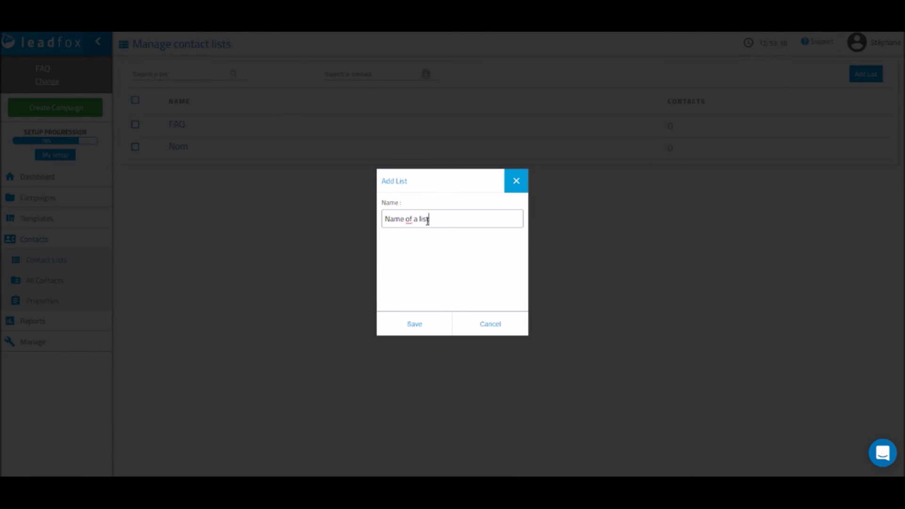
{"action": "left_click", "coordinate": [414, 323]}
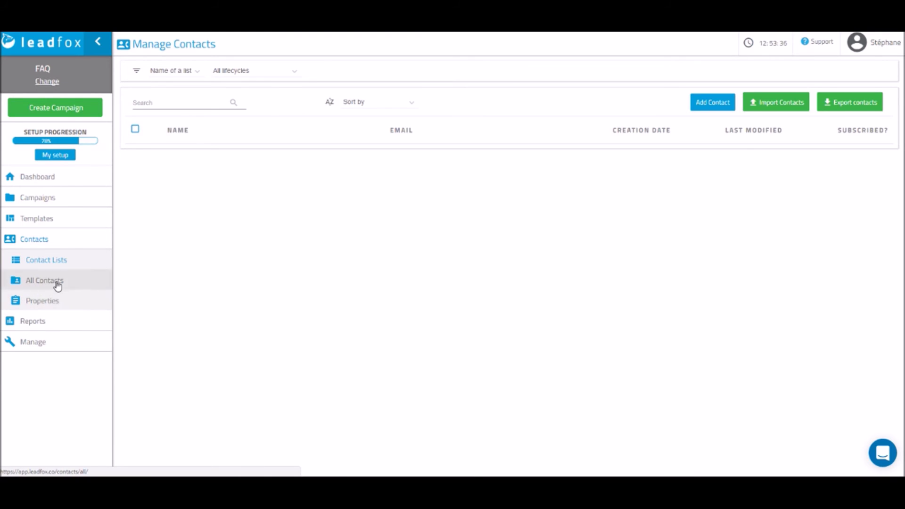
- Open the fictitious test contact from All Contacts and examine its properties, including the phone field
{"action": "left_click", "coordinate": [196, 160]}
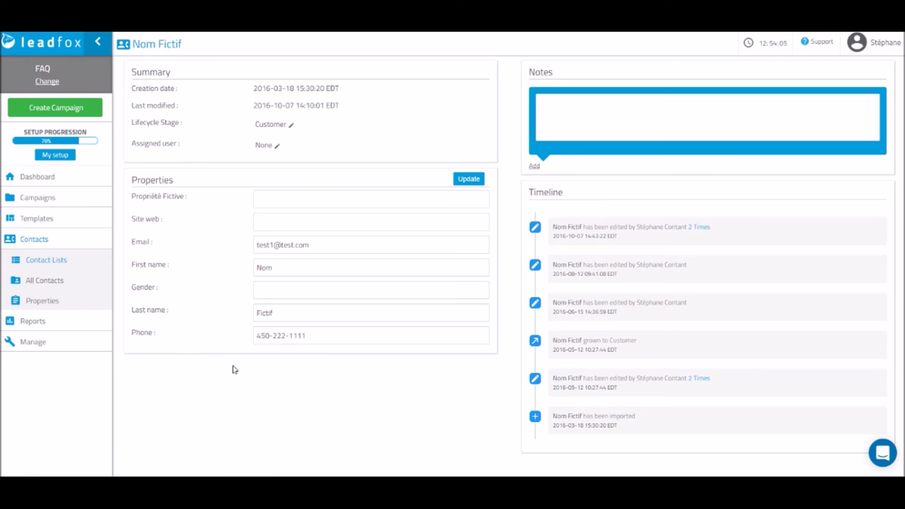
{"action": "left_click_drag", "start_coordinate": [317, 338], "coordinate": [216, 339]}
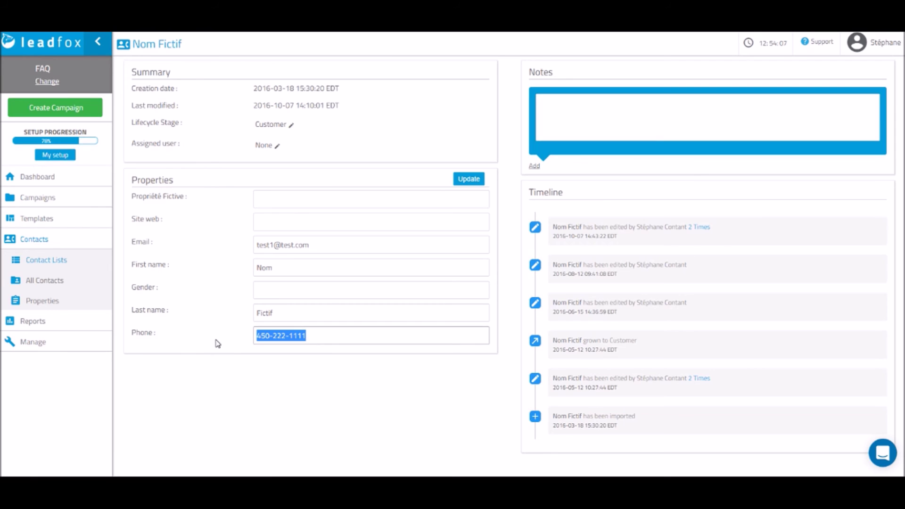
{"action": "left_click", "coordinate": [225, 394]}
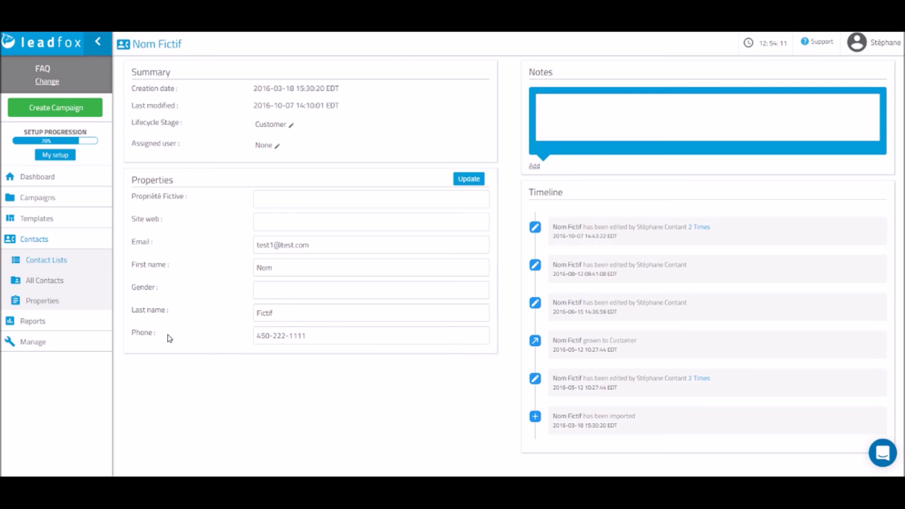
- Add a contact property named "Simple" with the shortcode "simple"
{"action": "left_click", "coordinate": [69, 304]}
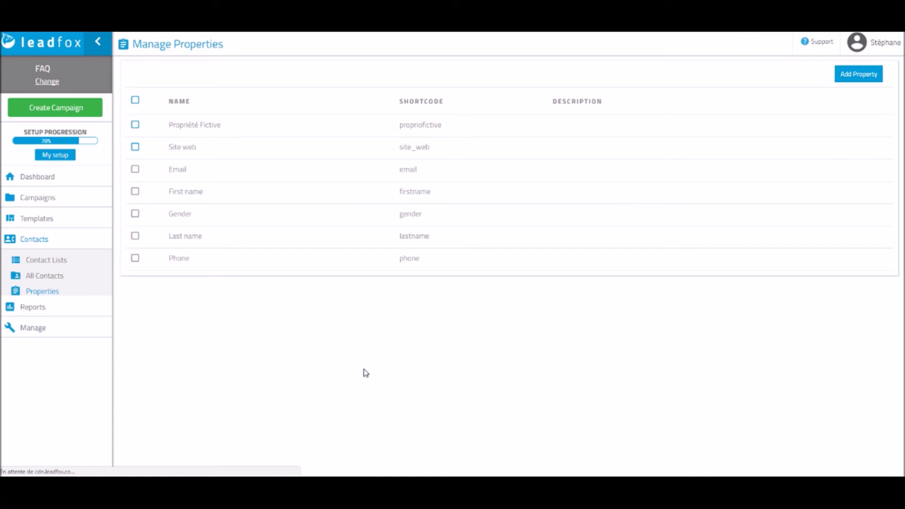
{"action": "left_click", "coordinate": [838, 77]}
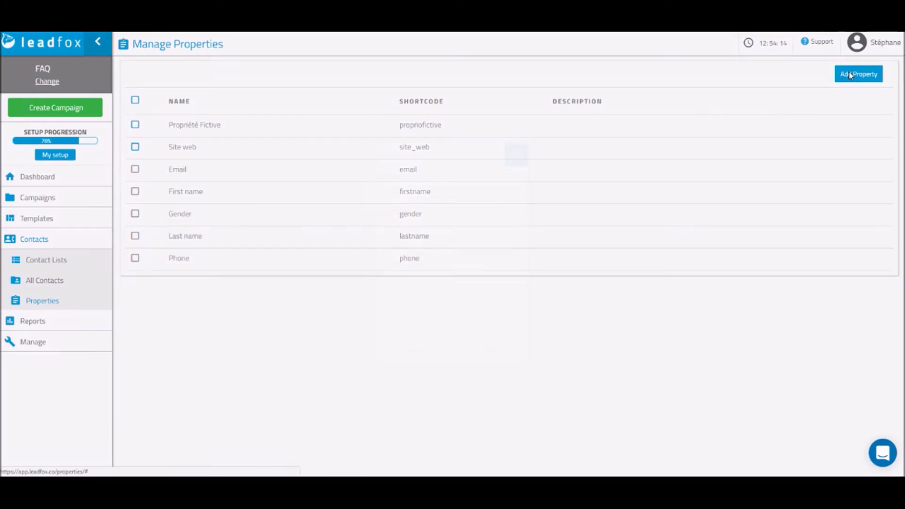
{"action": "left_click", "coordinate": [400, 193]}
{"action": "type", "text": "Simple"}
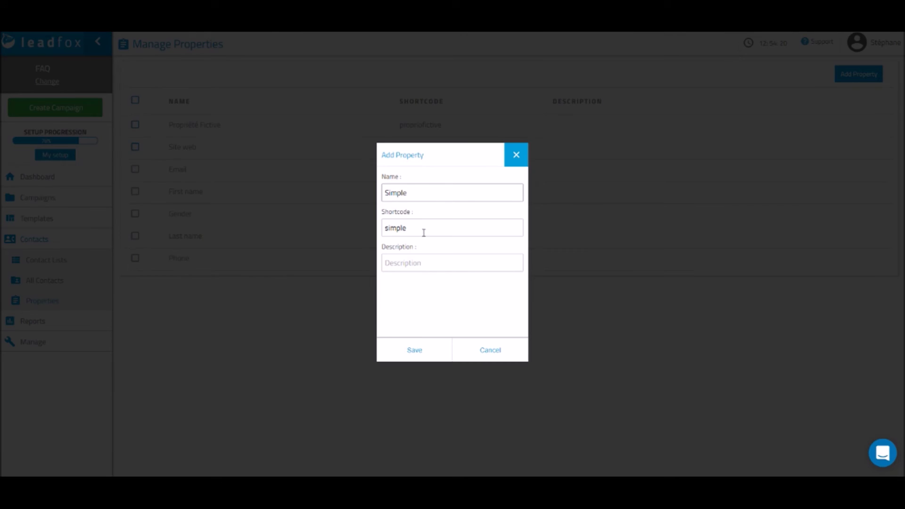
{"action": "left_click", "coordinate": [425, 353]}
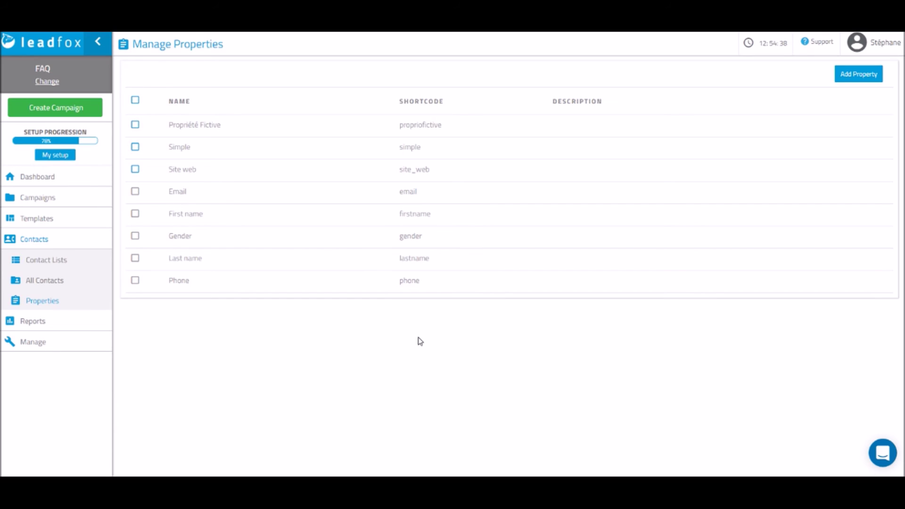
- Review the Audience report down to its traffic sources, and open the Landing Pages report
{"action": "left_click", "coordinate": [72, 322]}
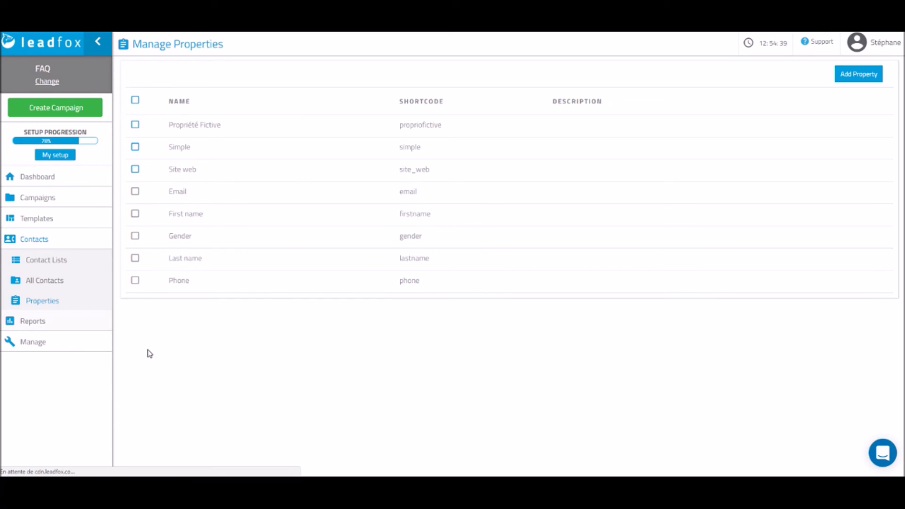
{"action": "scroll", "coordinate": [365, 315], "scroll_direction": "down", "scroll_amount": 1}
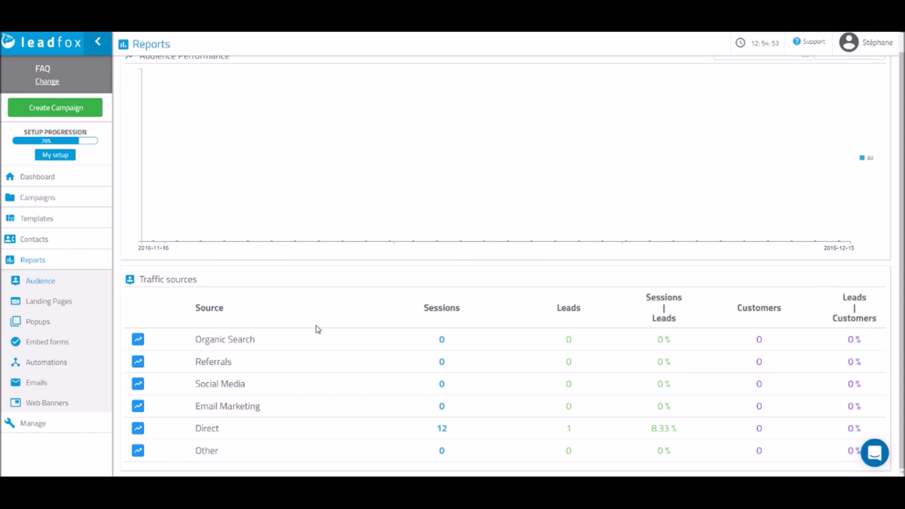
{"action": "left_click", "coordinate": [71, 309]}
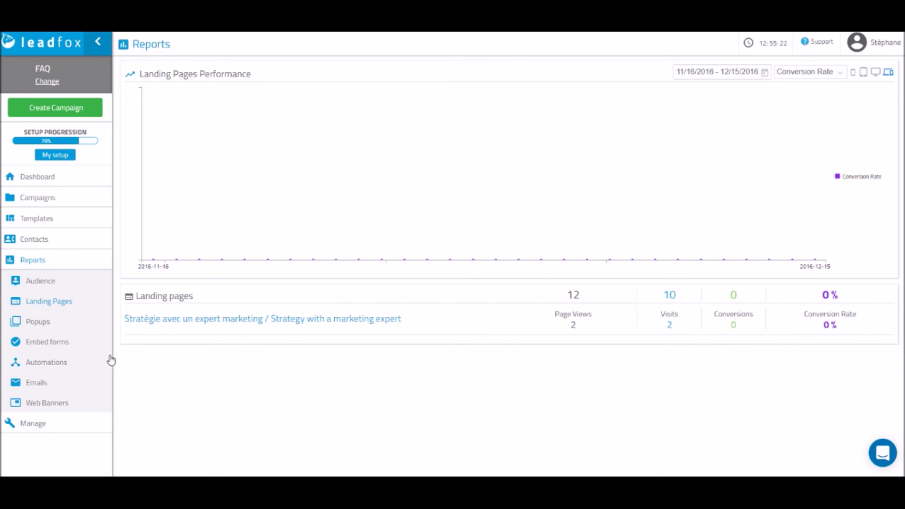
- Open the account settings and examine the tracking code, the lifecycle code and the Location details
{"action": "left_click", "coordinate": [52, 330]}
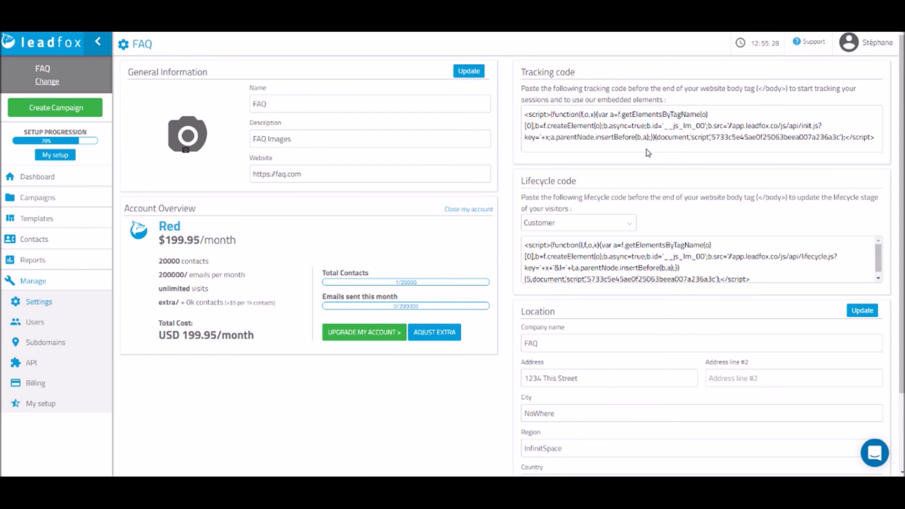
{"action": "left_click", "coordinate": [664, 137]}
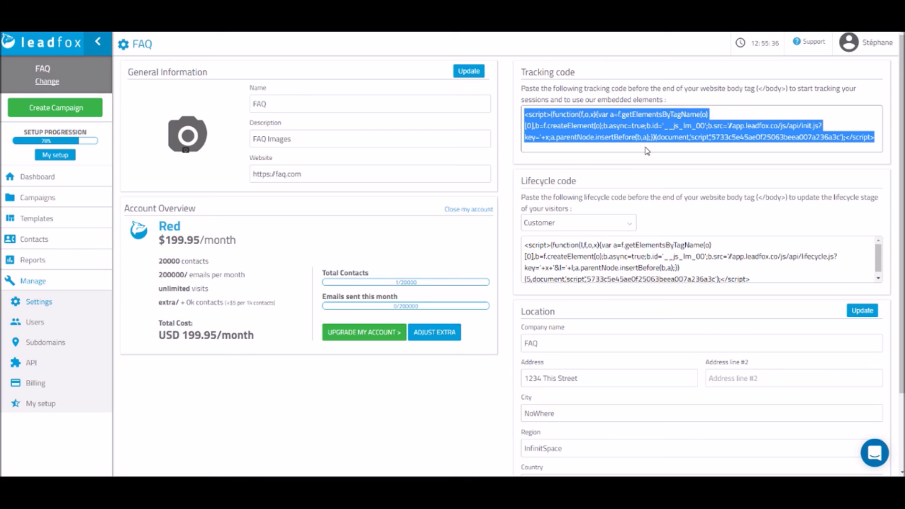
{"action": "left_click", "coordinate": [647, 272]}
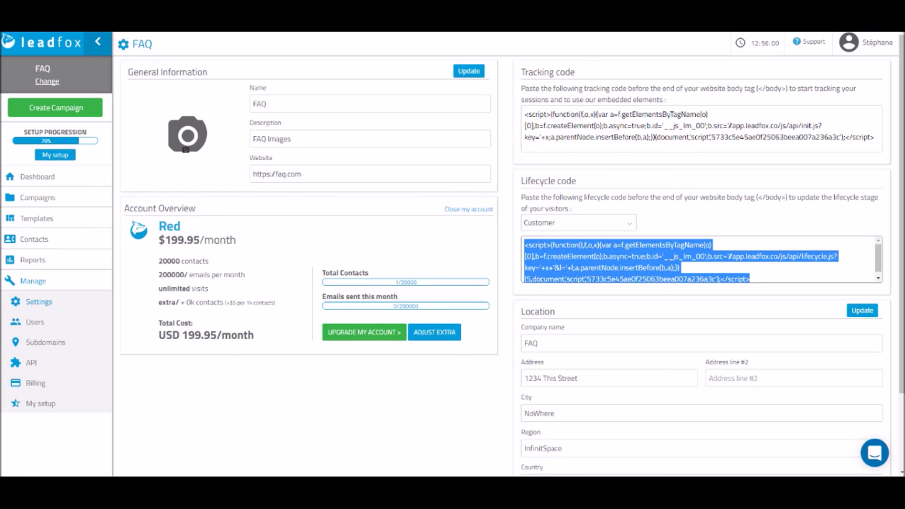
{"action": "scroll", "coordinate": [476, 325], "scroll_direction": "down", "scroll_amount": 2}
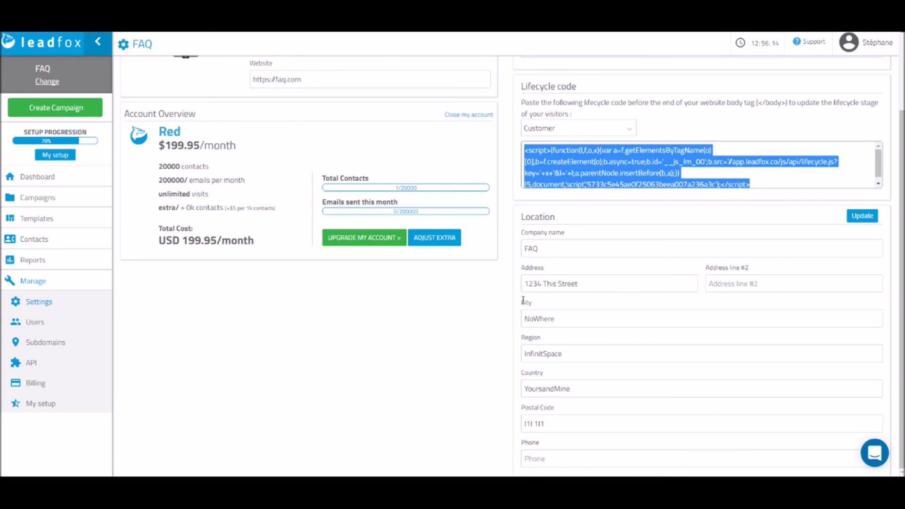
{"action": "scroll", "coordinate": [495, 419], "scroll_direction": "up", "scroll_amount": 3}
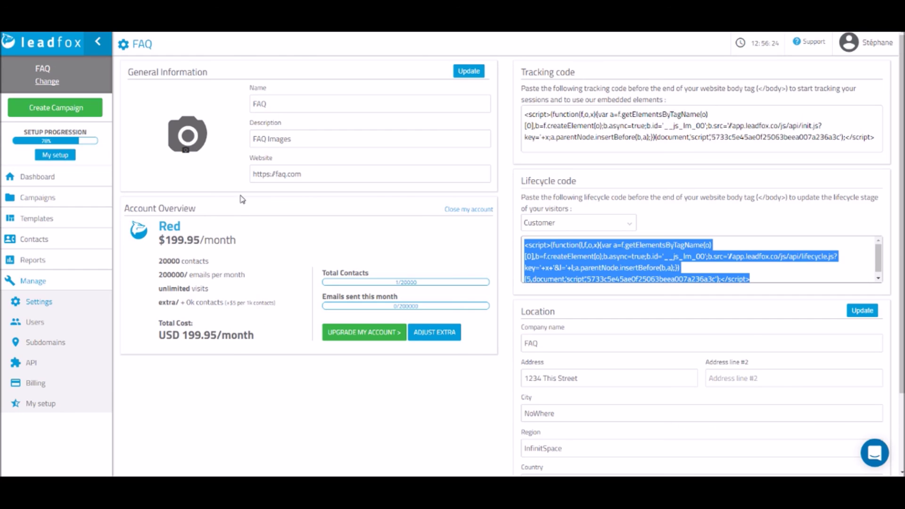
- Examine the role options in the Invite user form of the Users page, and leave without inviting anyone
{"action": "left_click", "coordinate": [56, 325]}
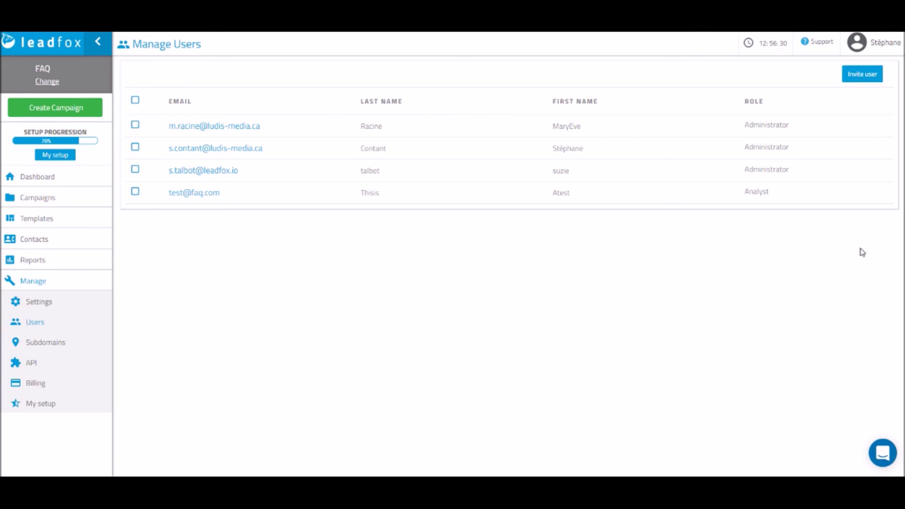
{"action": "left_click", "coordinate": [862, 76]}
{"action": "left_click", "coordinate": [426, 240]}
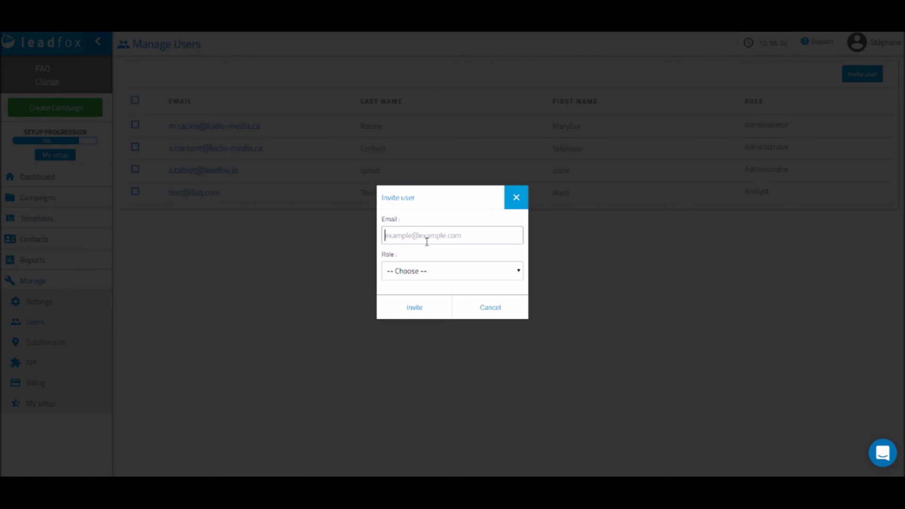
{"action": "left_click", "coordinate": [491, 270]}
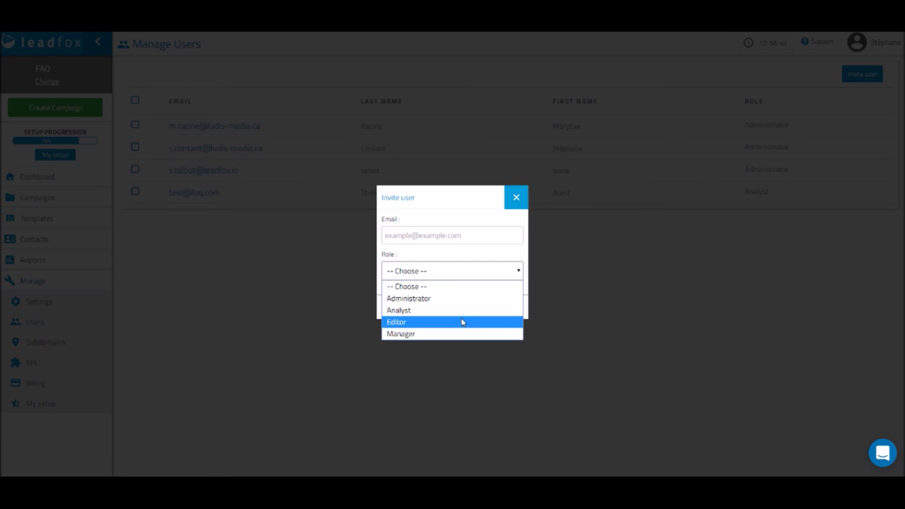
{"action": "left_click", "coordinate": [285, 319]}
{"action": "left_click", "coordinate": [285, 320]}
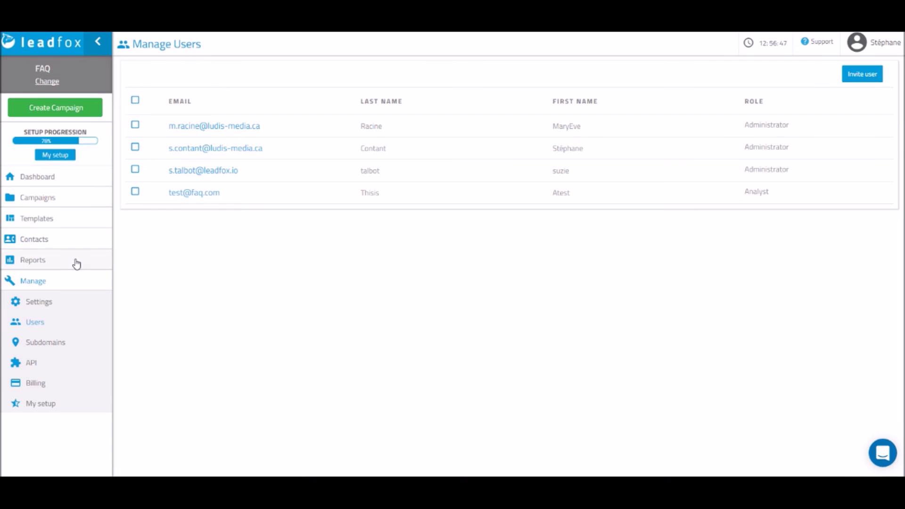
- Open the Subdomains page and examine the instructions for configuring the domain and the DNS
{"action": "left_click", "coordinate": [54, 364]}
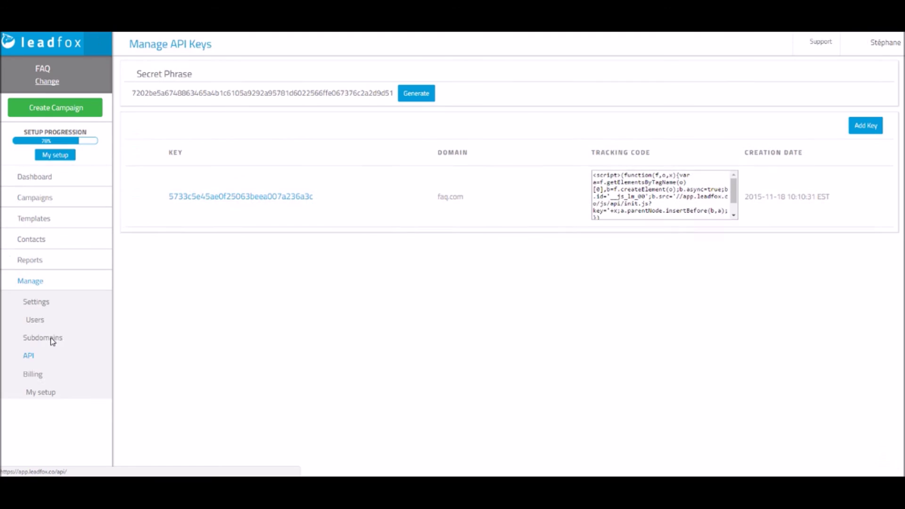
{"action": "left_click", "coordinate": [52, 341]}
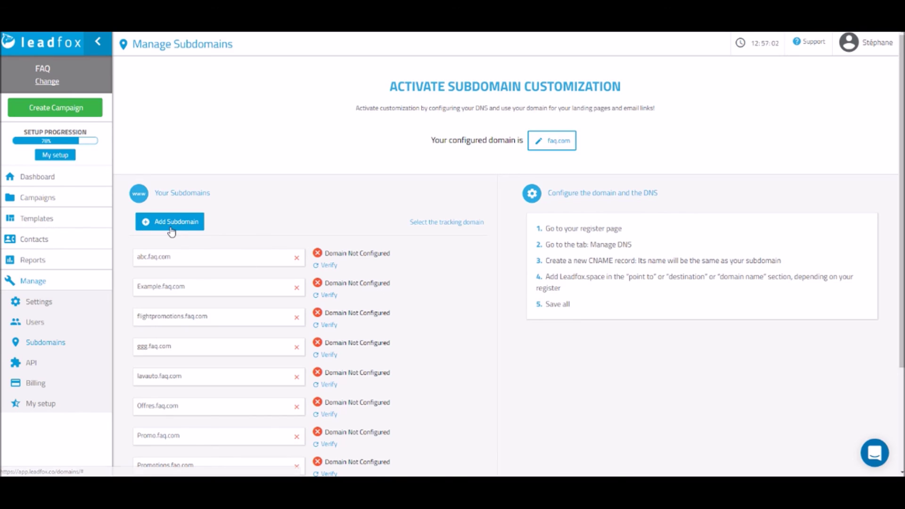
{"action": "left_click_drag", "start_coordinate": [587, 311], "coordinate": [535, 228]}
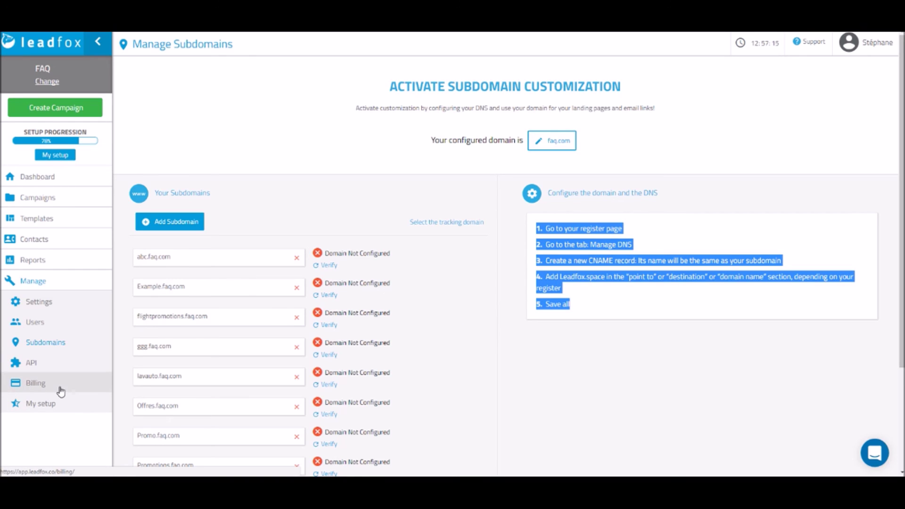
- Look at the Add Key form on the API page without adding a key, and open the billing information
{"action": "left_click", "coordinate": [50, 362]}
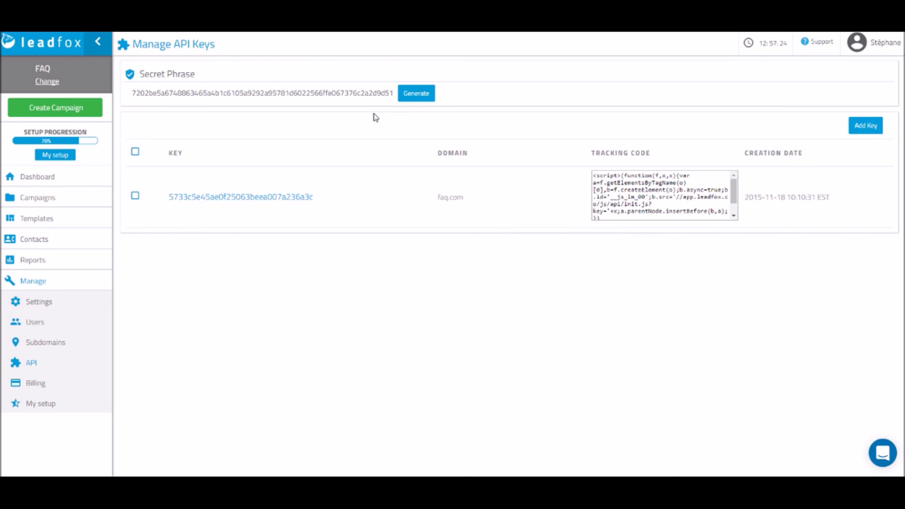
{"action": "left_click", "coordinate": [861, 136]}
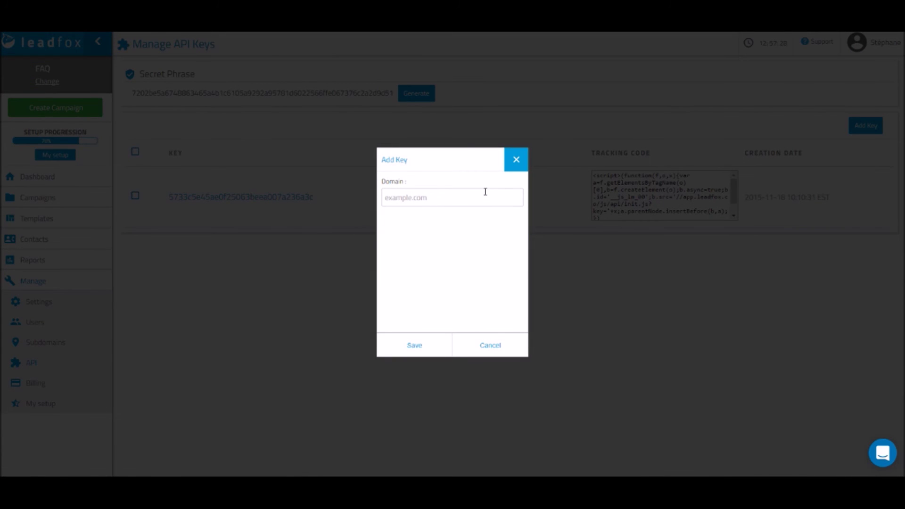
{"action": "left_click", "coordinate": [516, 160]}
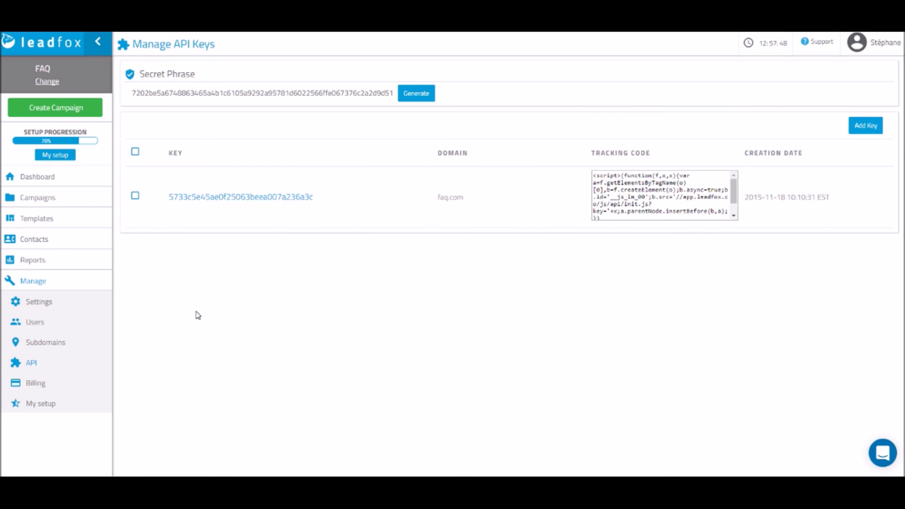
{"action": "left_click", "coordinate": [46, 391]}
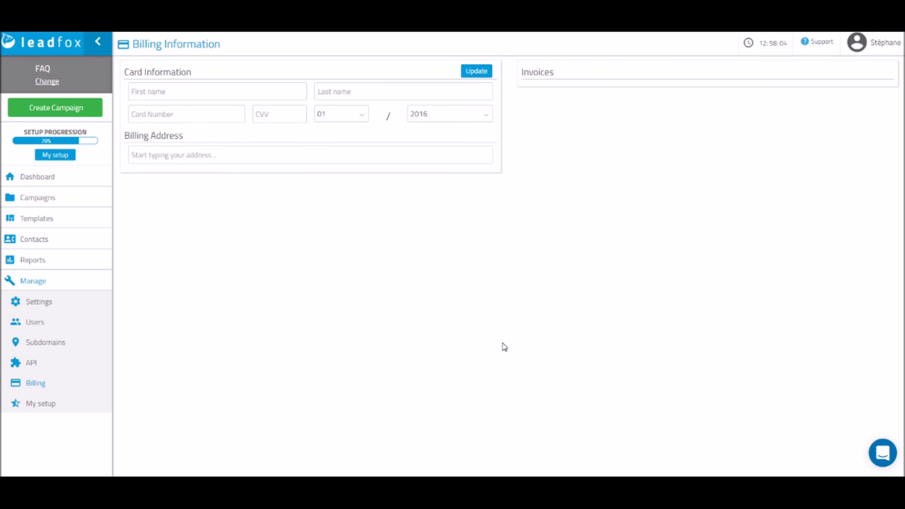
- Return to the Dashboard, open the support site and browse the LeadFox Help Center articles
{"action": "left_click", "coordinate": [69, 178]}
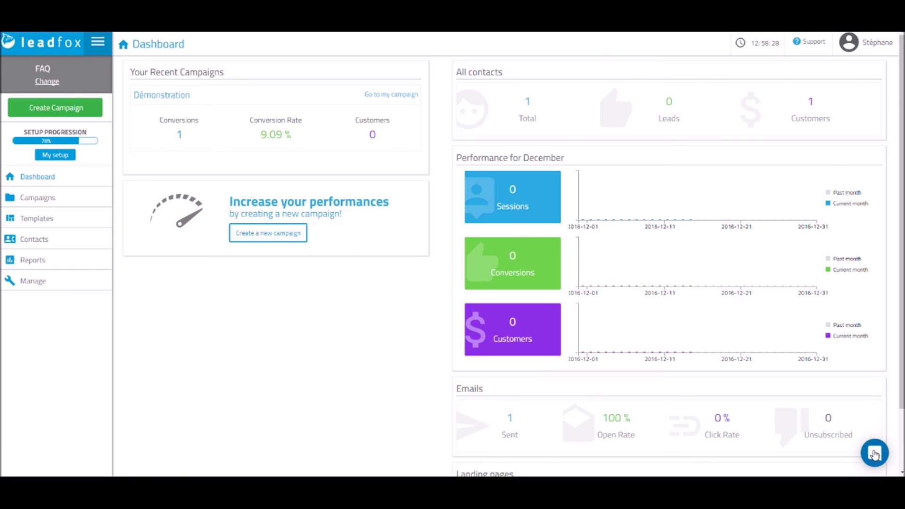
{"action": "left_click", "coordinate": [812, 44]}
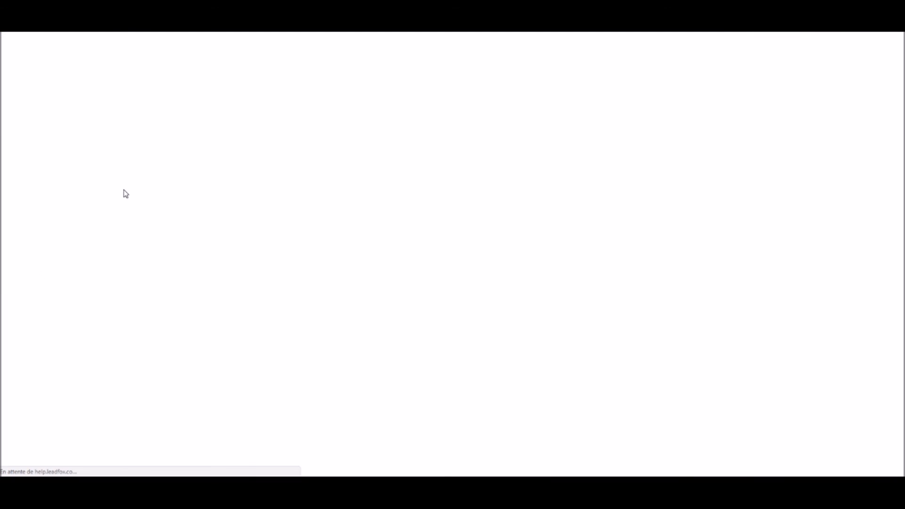
{"action": "scroll", "coordinate": [216, 177], "scroll_direction": "down", "scroll_amount": 12}
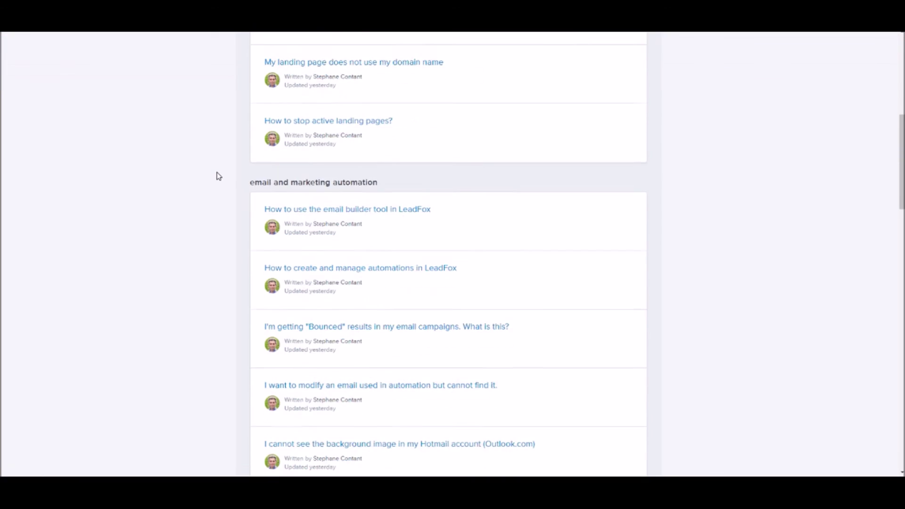
{"action": "scroll", "coordinate": [218, 177], "scroll_direction": "down", "scroll_amount": 11}
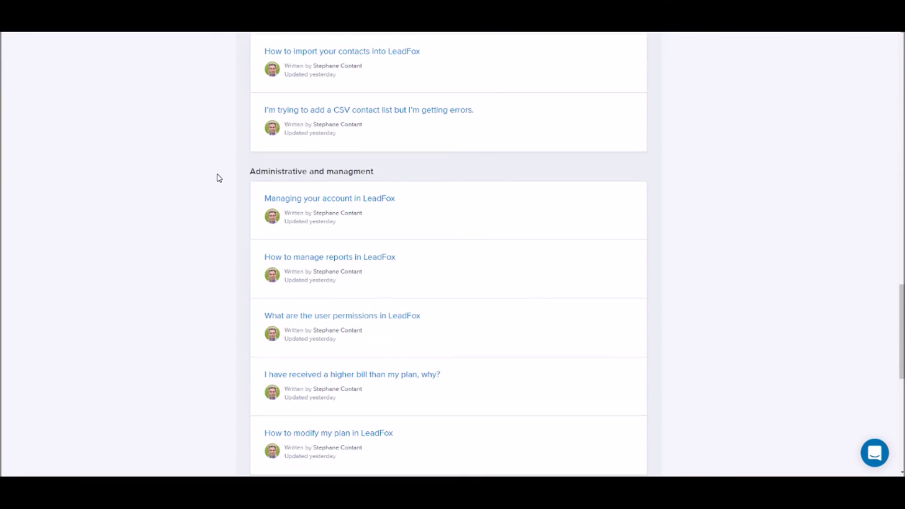
{"action": "scroll", "coordinate": [219, 178], "scroll_direction": "up", "scroll_amount": 6}
{"action": "scroll", "coordinate": [219, 177], "scroll_direction": "up", "scroll_amount": 15}
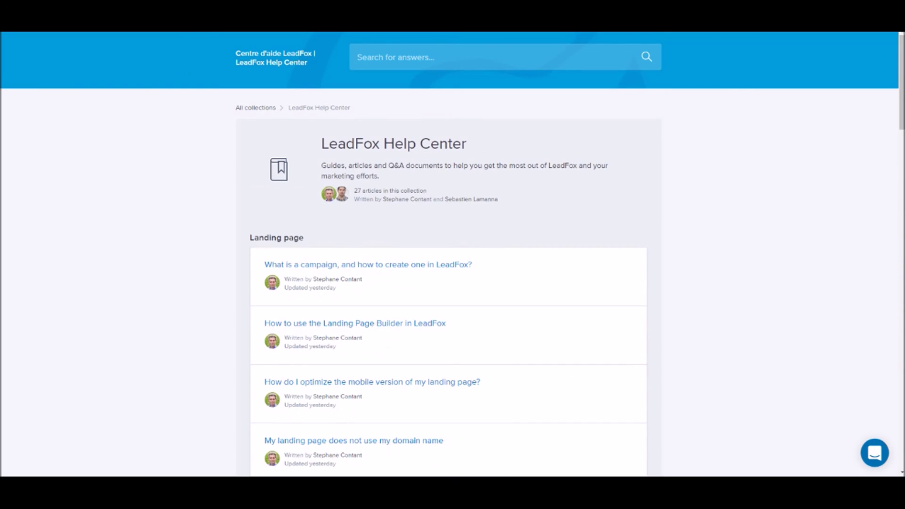